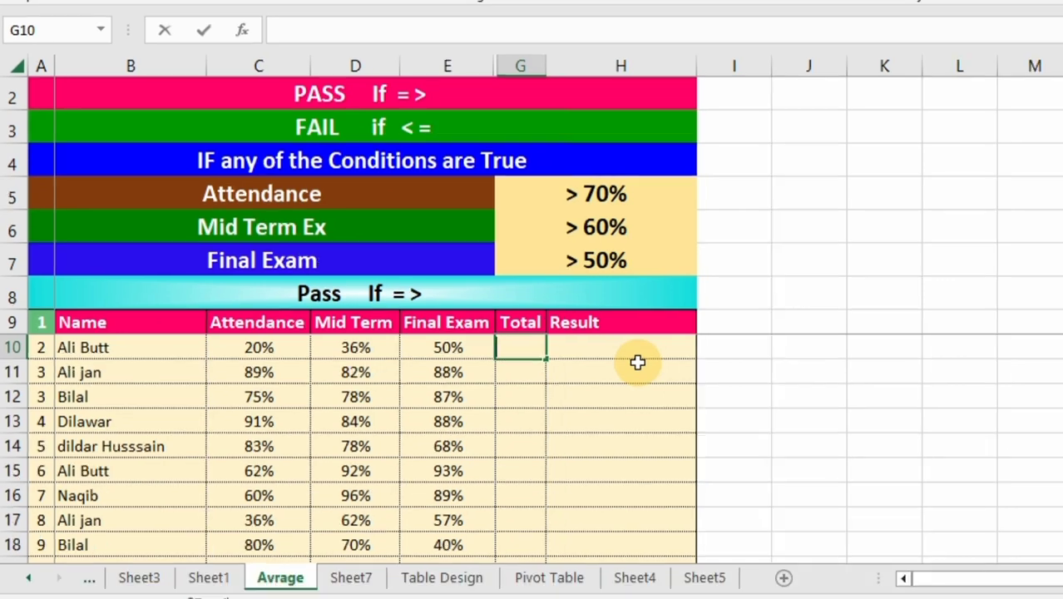
# Enter =SUM(C10:E10) in cell G10 to total the Attendance, Mid Term and Final Exam percentages.
pyautogui.write('=')
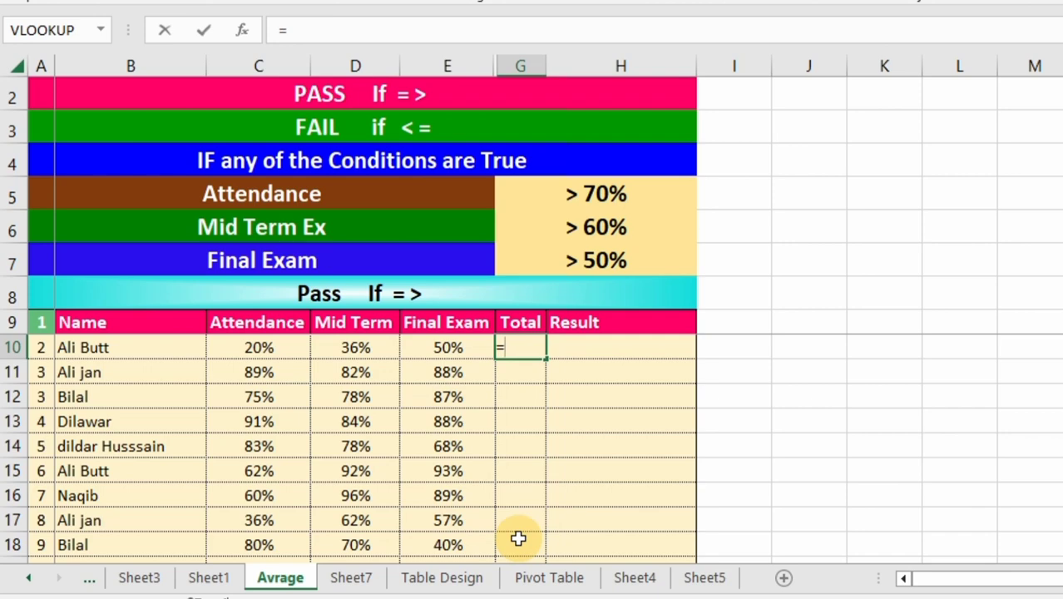
pyautogui.write('sum')
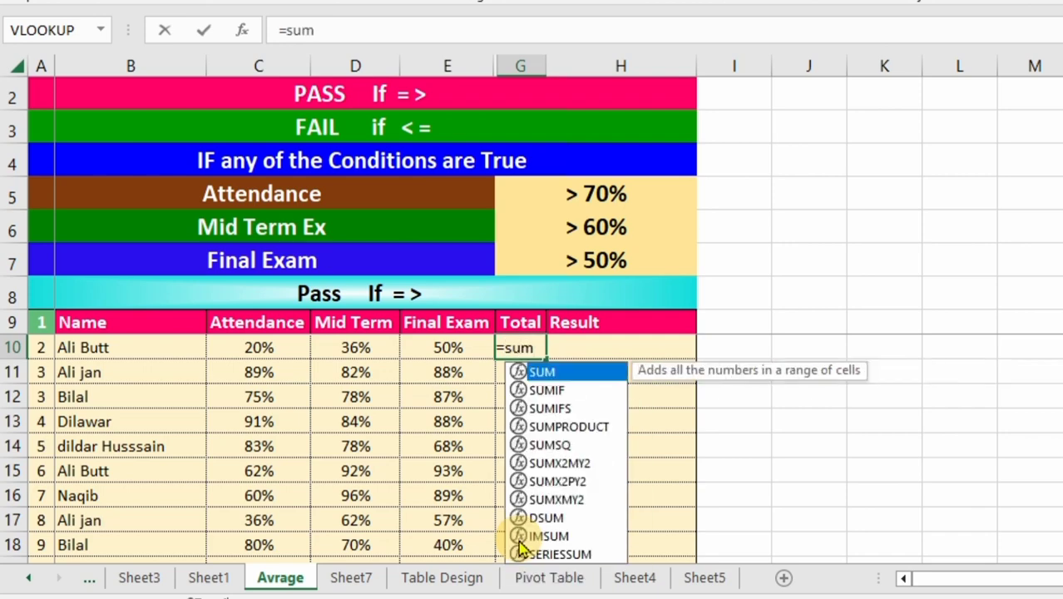
pyautogui.write('(')
pyautogui.press('Left')
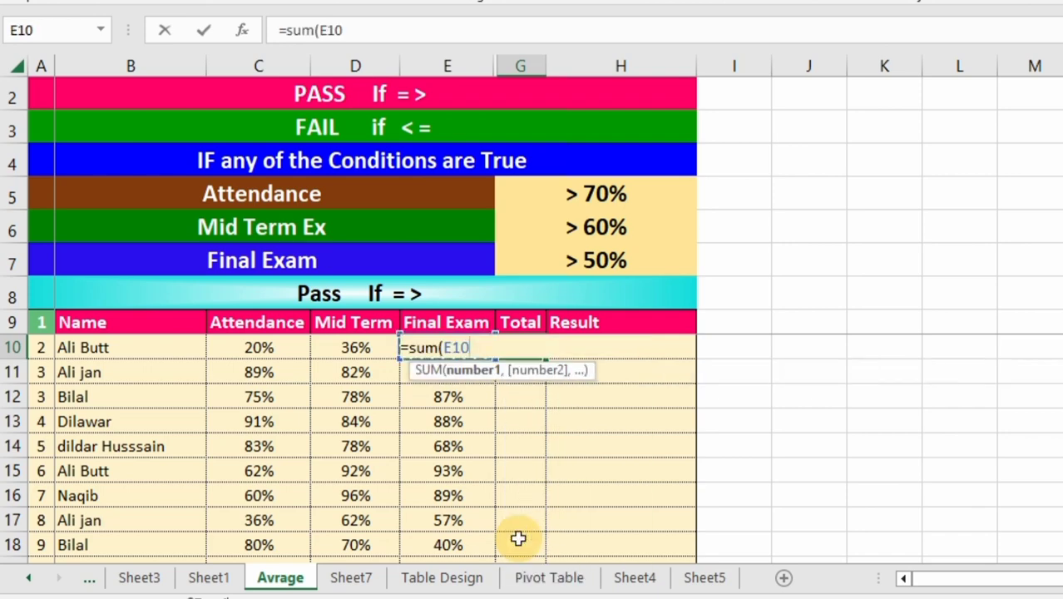
pyautogui.hotkey('shift', 'Left')
pyautogui.hotkey('shift', 'Left')
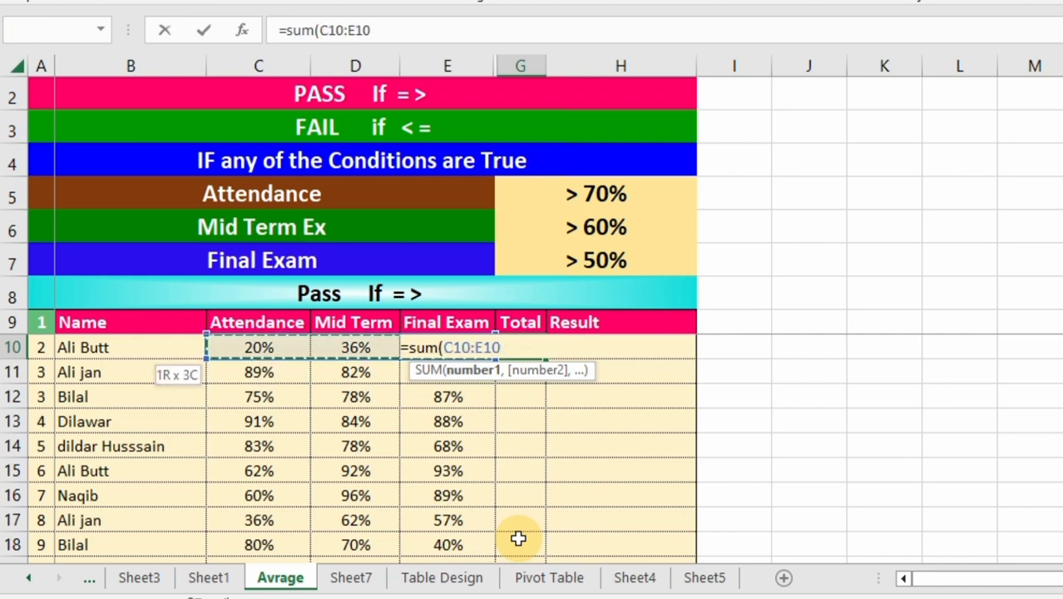
pyautogui.write(')')
pyautogui.press('Return')
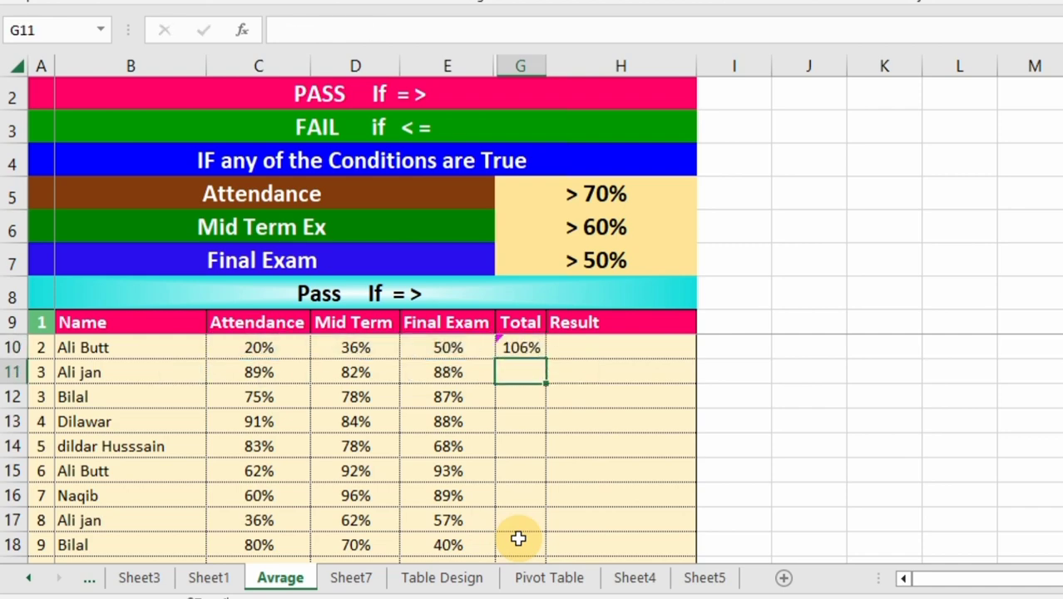
# Fill the G10 sum formula down the Total column to row 22 and ignore the formula error on those cells.
pyautogui.press('Up')
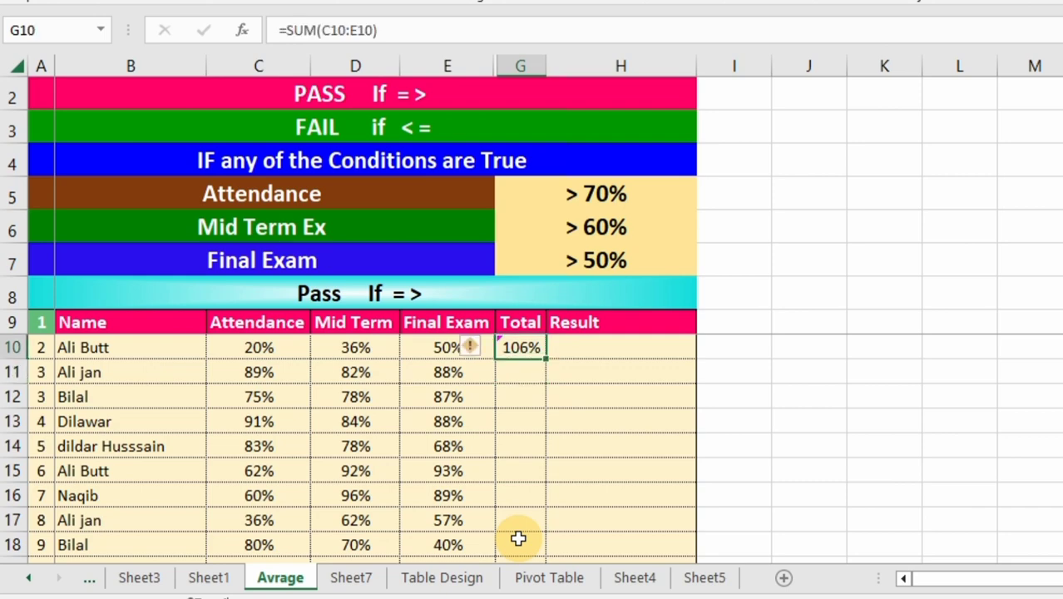
pyautogui.doubleClick(544, 358)
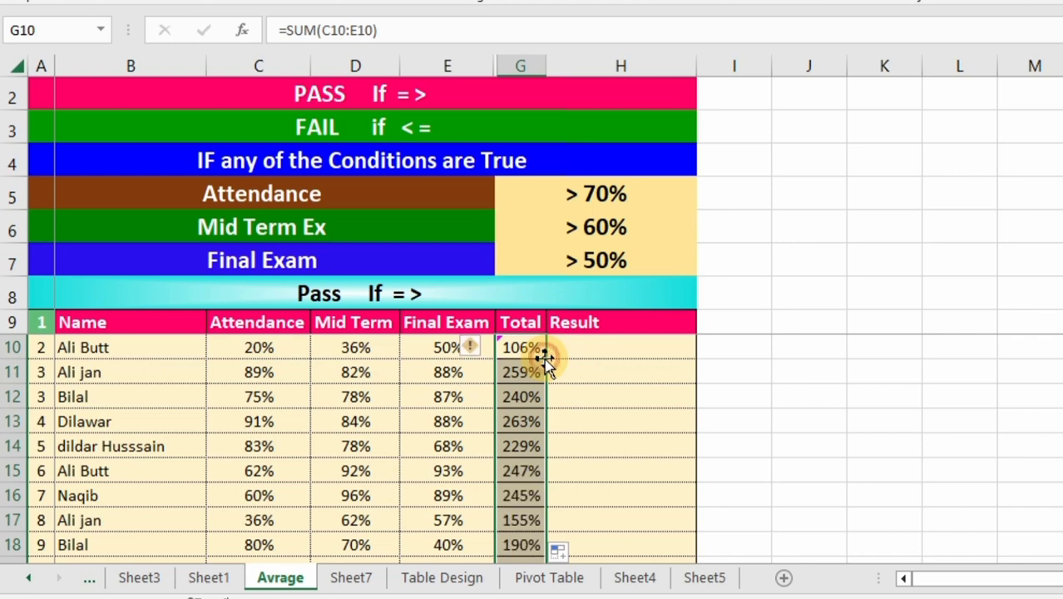
pyautogui.scroll(-2, 582, 345)
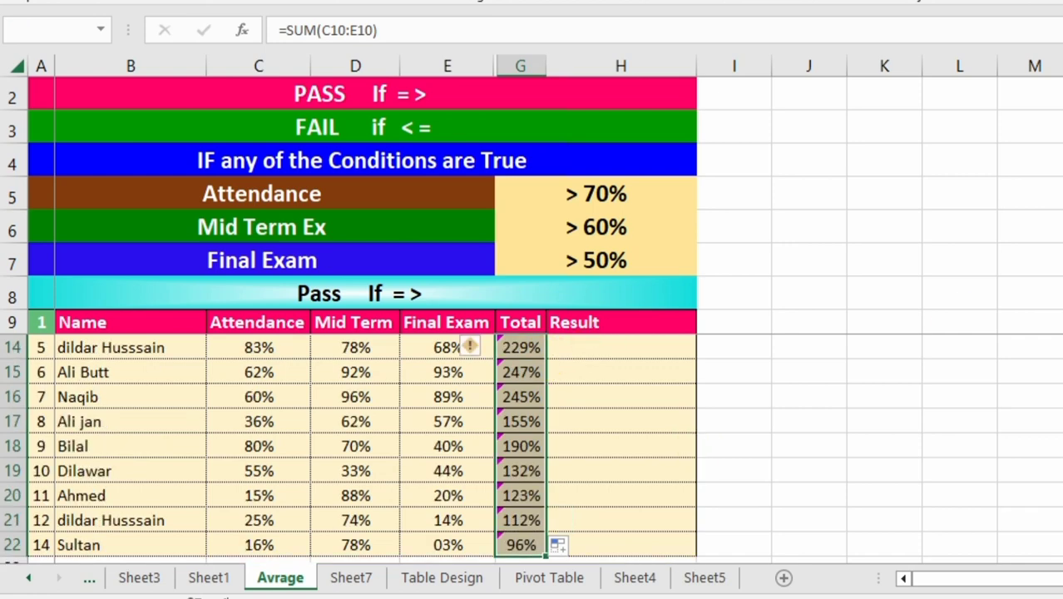
pyautogui.scroll(2, 375, 445)
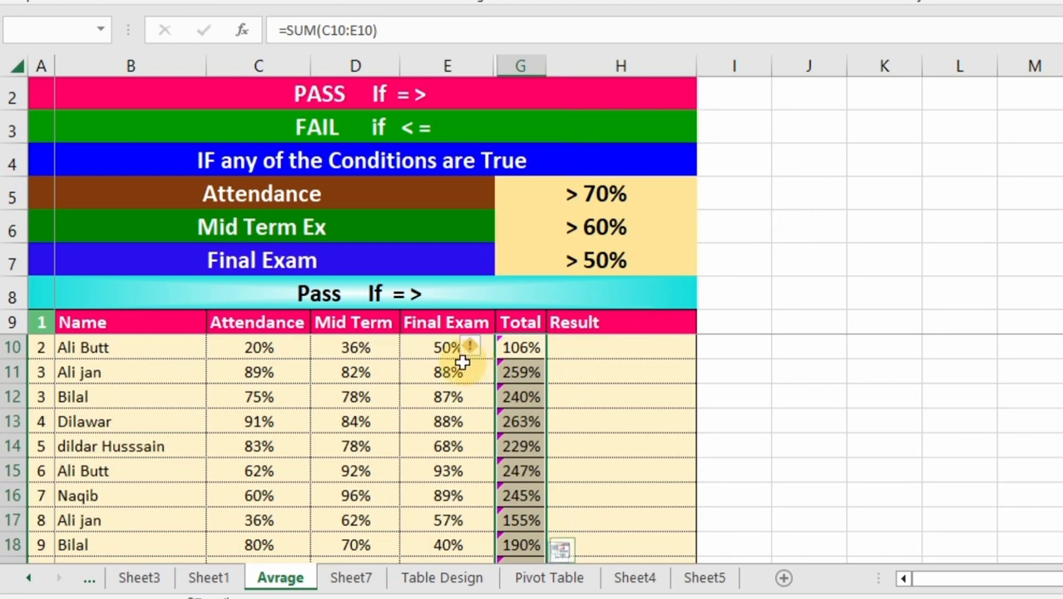
pyautogui.click(489, 351)
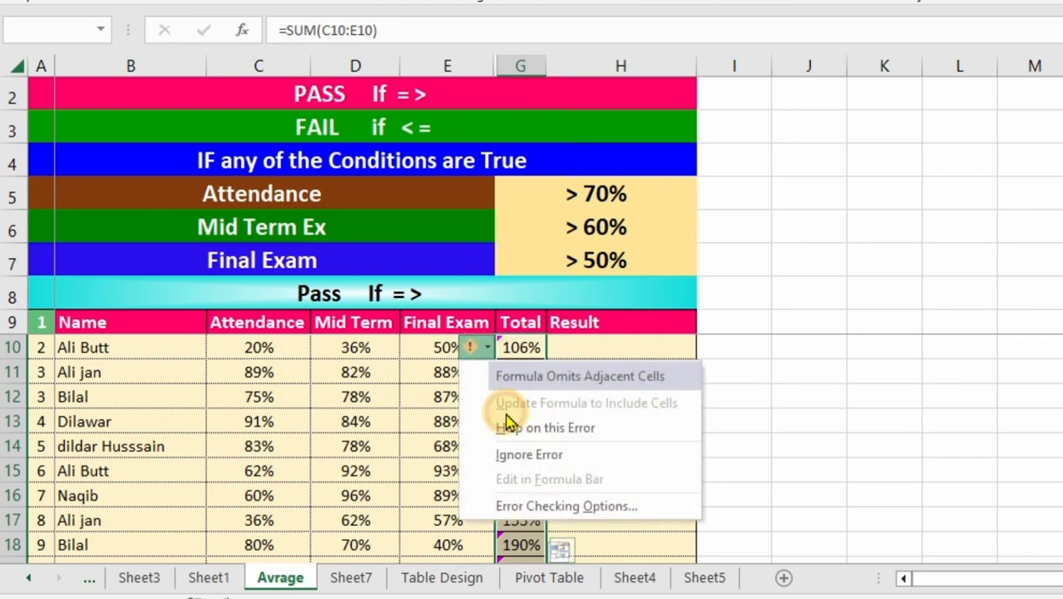
pyautogui.click(511, 456)
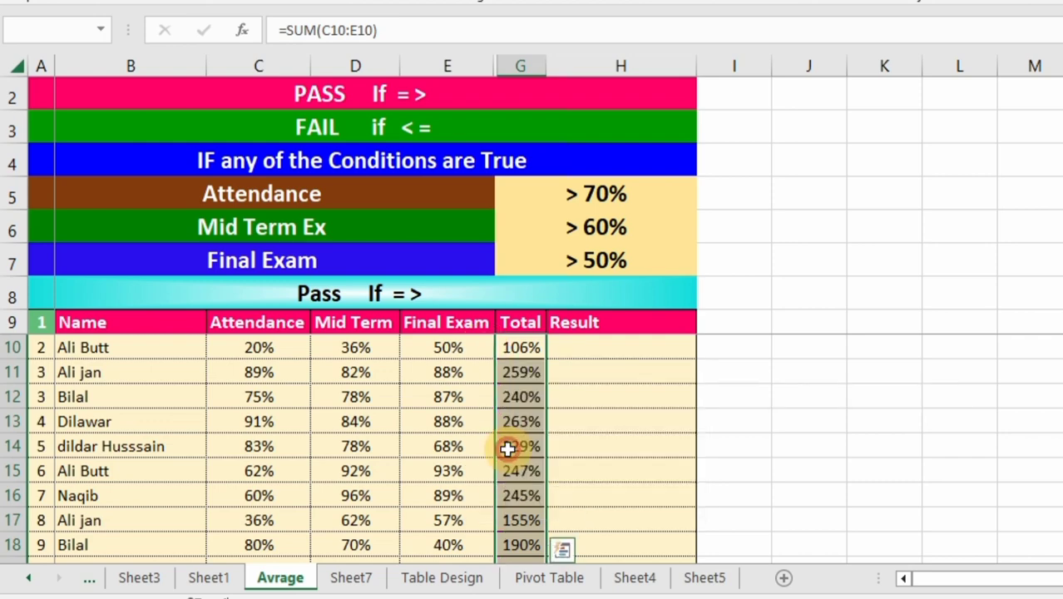
# Start an IF formula in cell H10 of the Result column with G10 as the value to test.
pyautogui.click(596, 351)
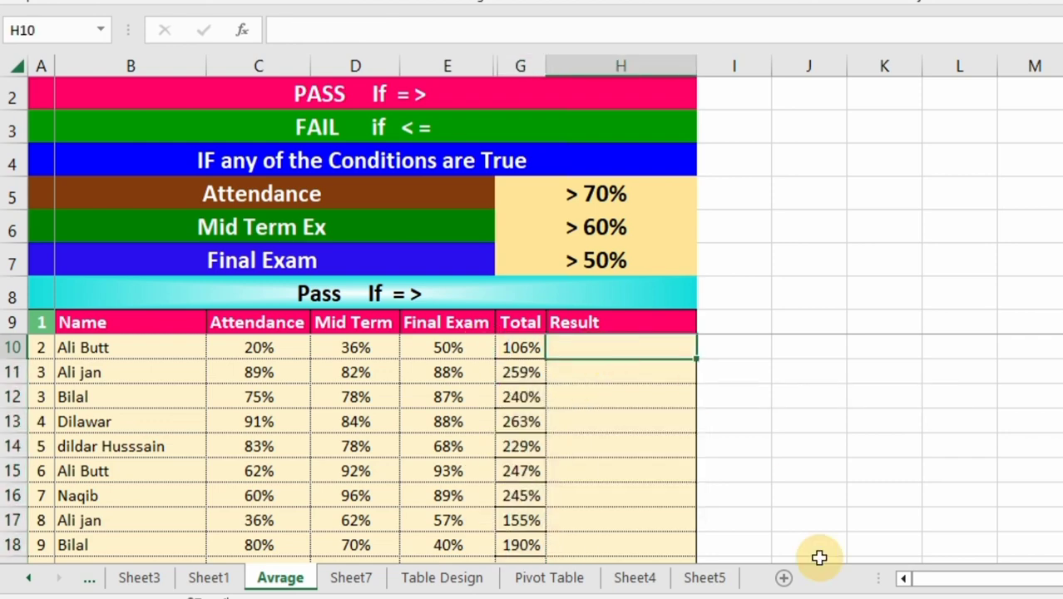
pyautogui.write('=')
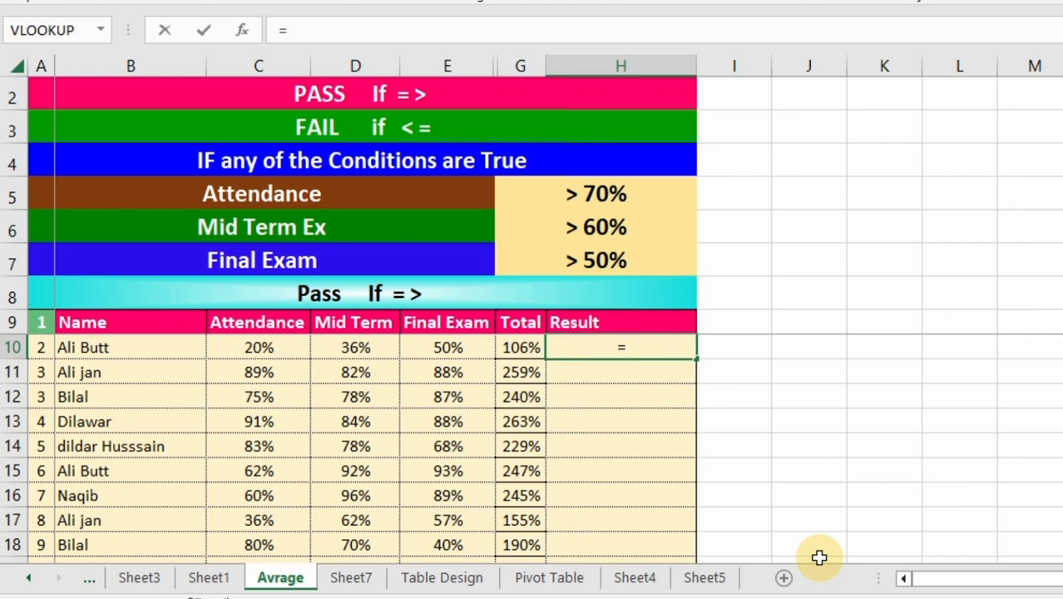
pyautogui.write('if')
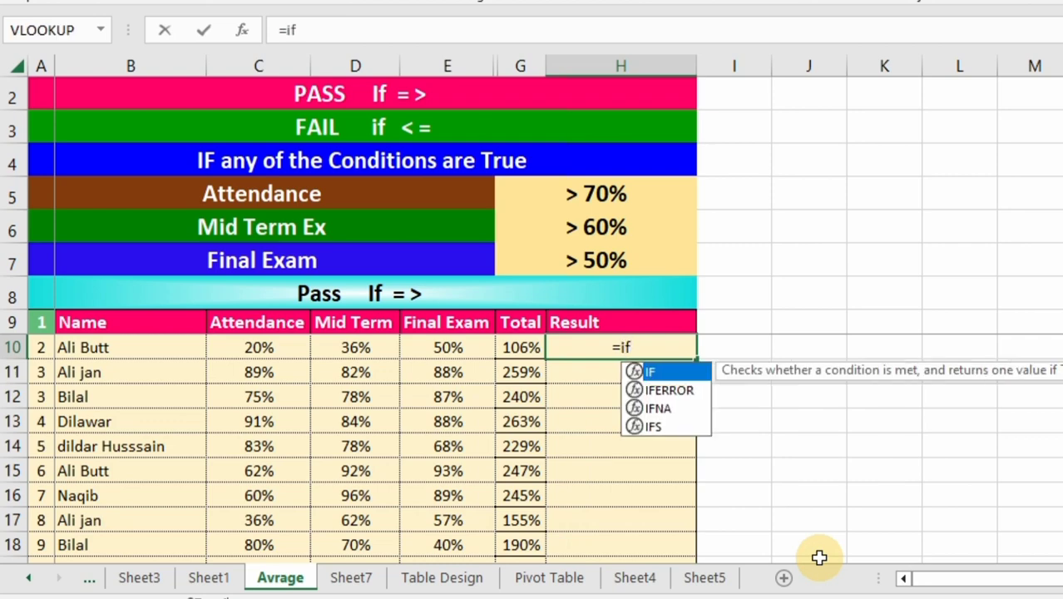
pyautogui.write('(')
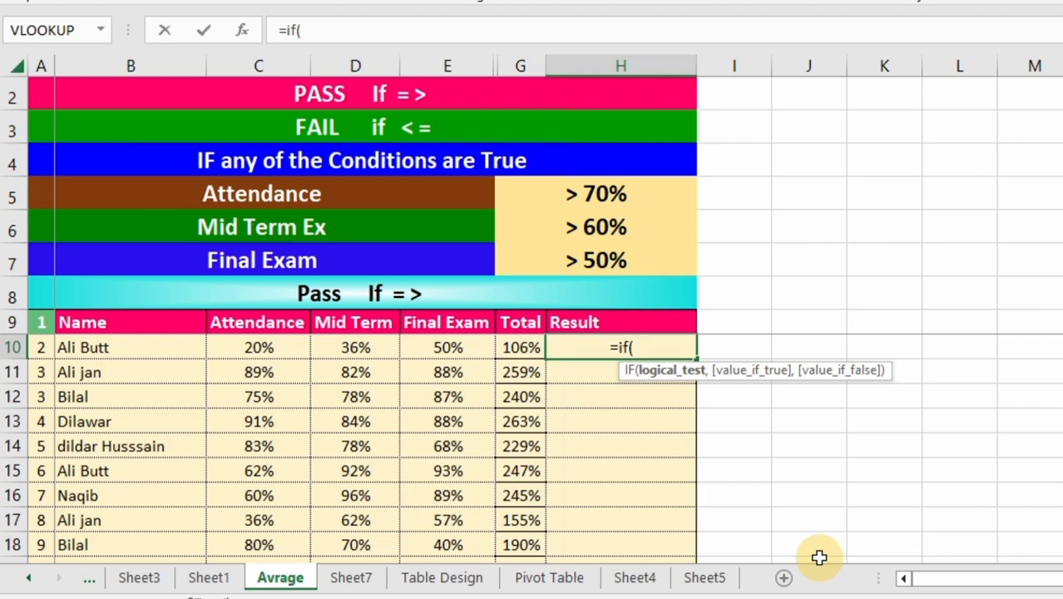
pyautogui.press('Left')
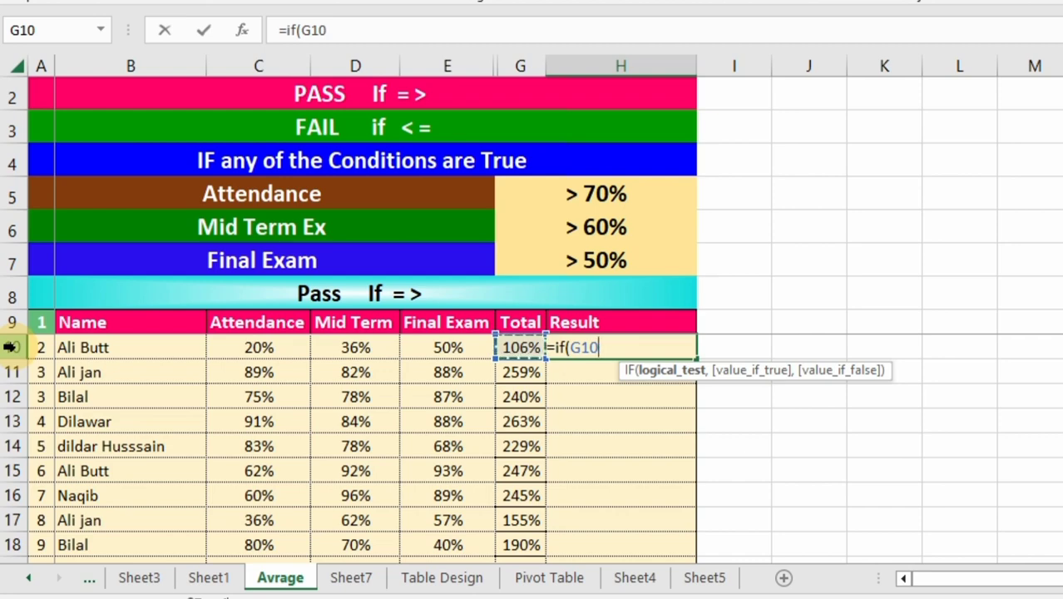
pyautogui.write('>')
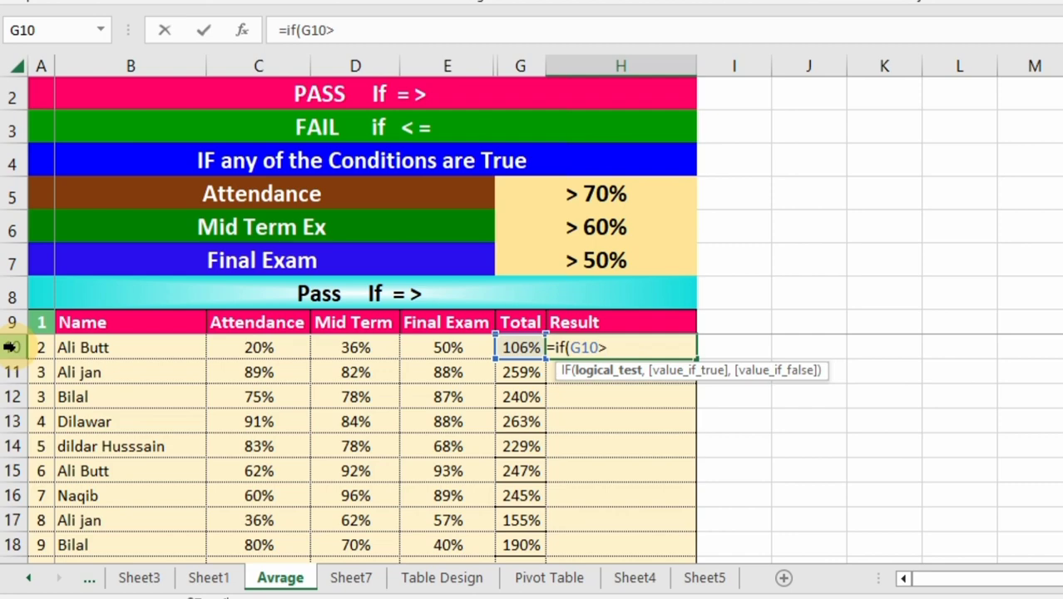
pyautogui.press('BackSpace')
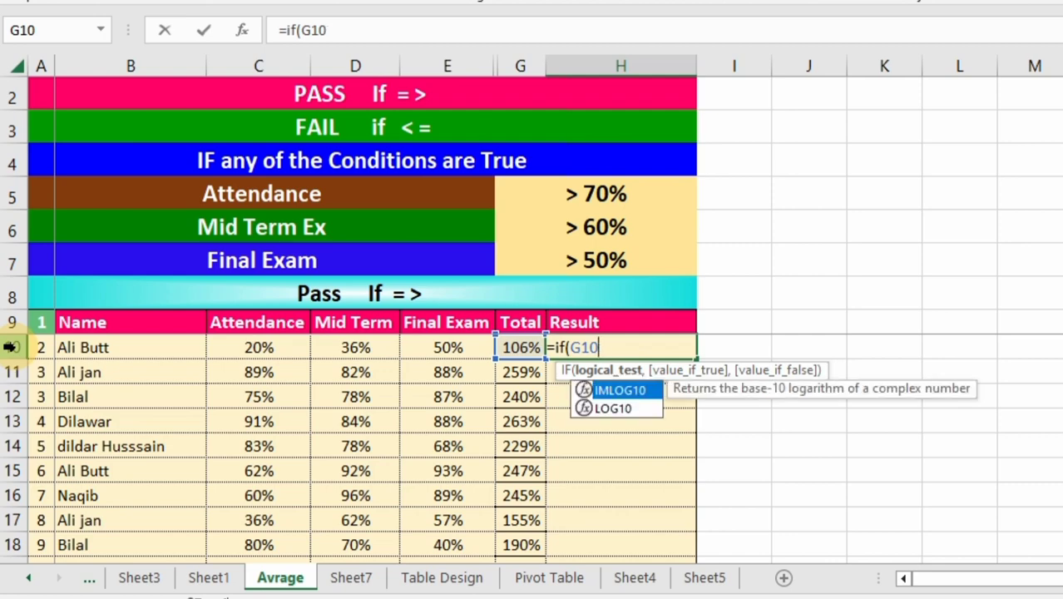
pyautogui.write('>=')
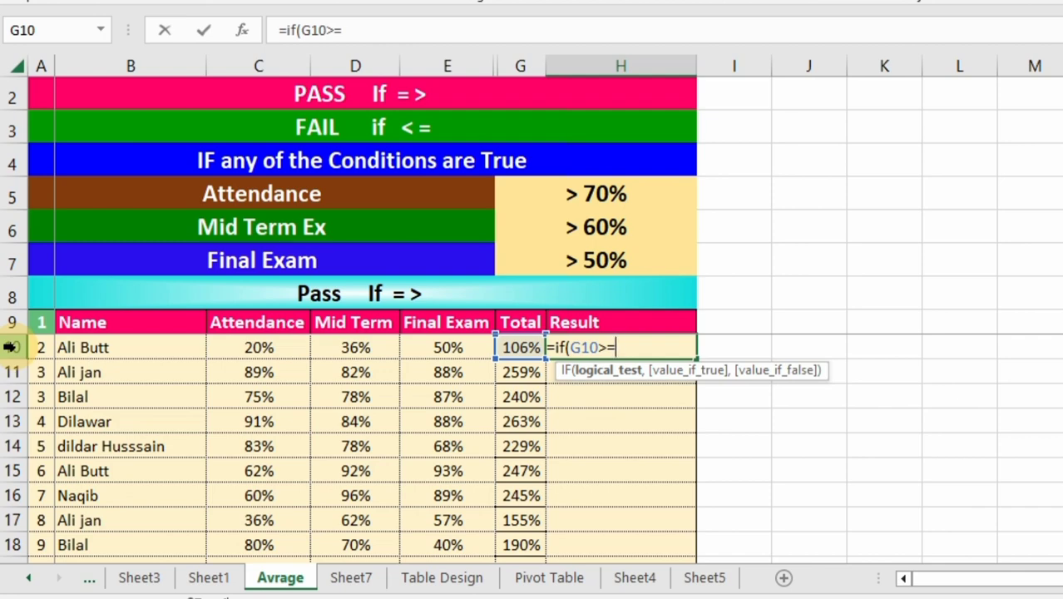
pyautogui.write('=')
pyautogui.press('BackSpace')
pyautogui.press('BackSpace')
pyautogui.press('BackSpace')
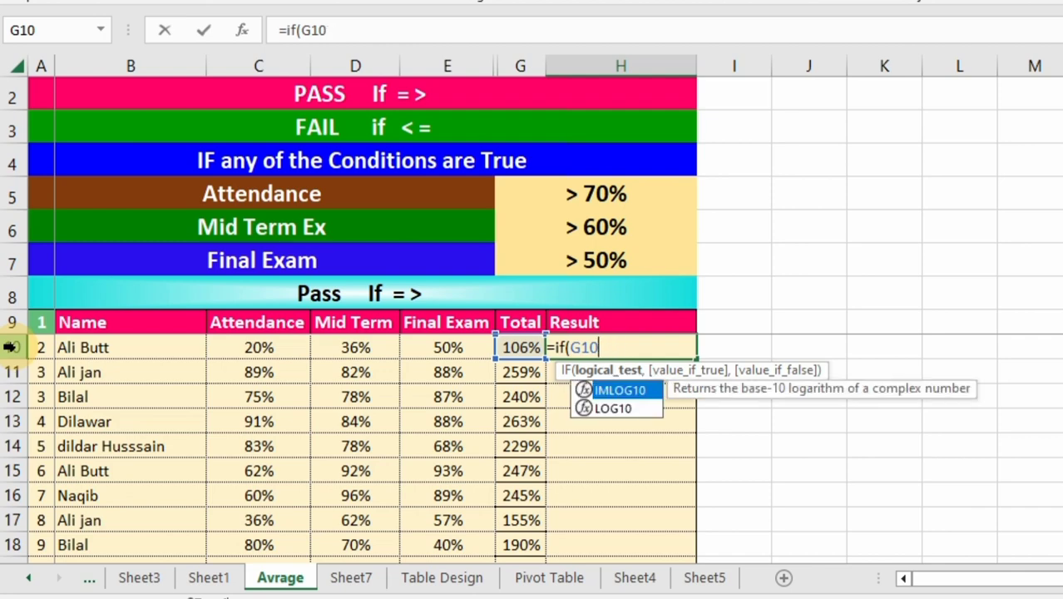
# Complete the test as G10=>50% with "Pass" and Fail" as the outcomes, try to enter the formula, and decline the suggested correction.
pyautogui.write('=>')
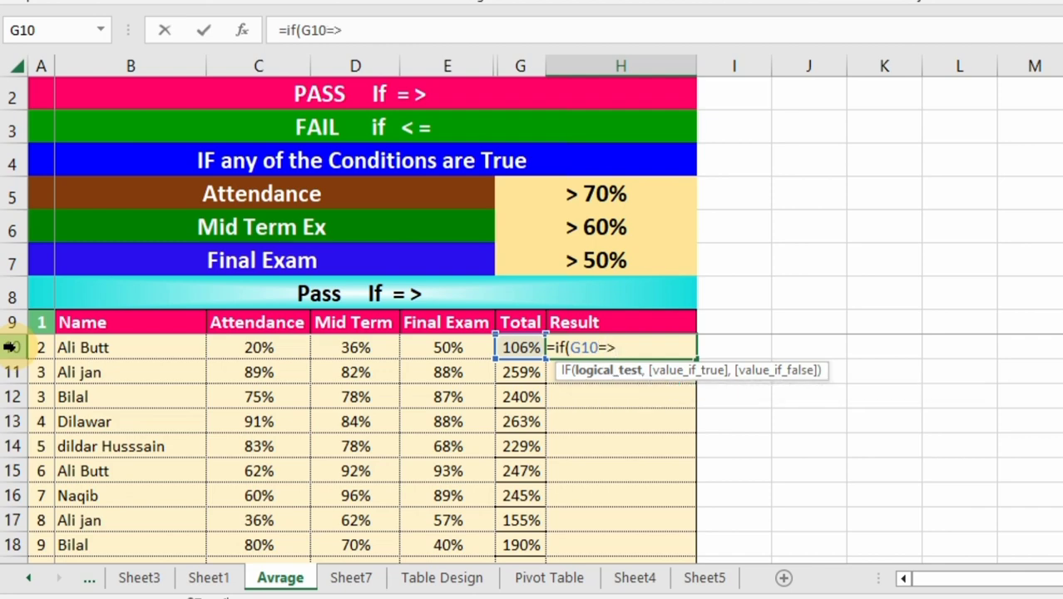
pyautogui.write('50%')
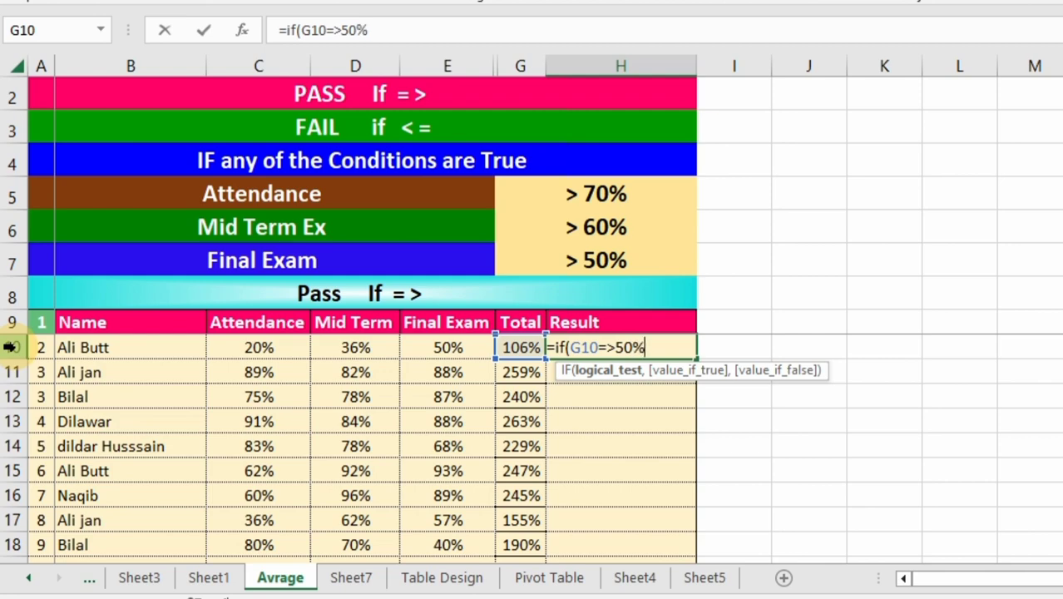
pyautogui.write(',"')
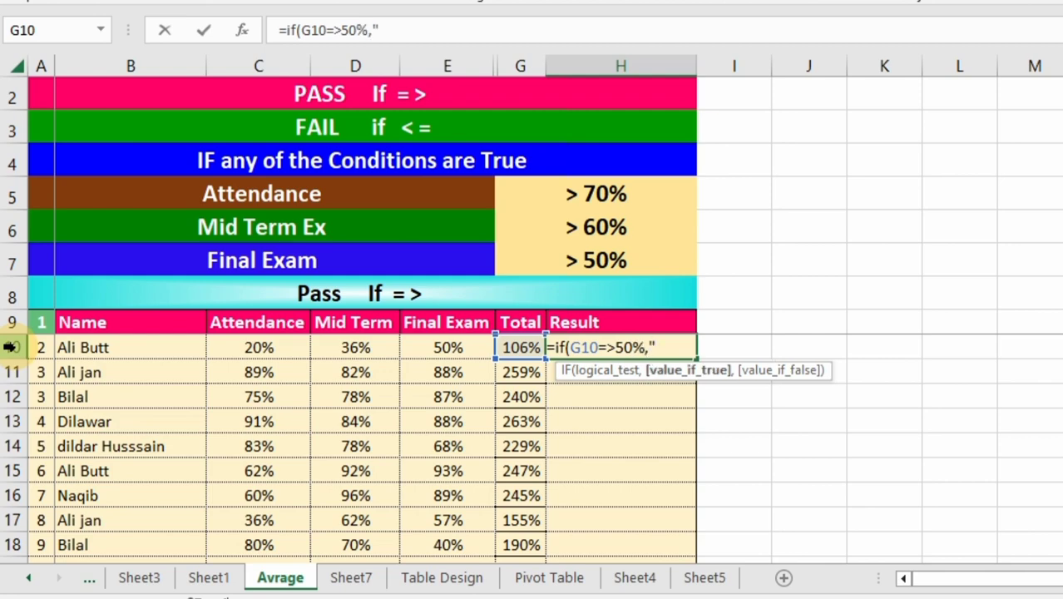
pyautogui.write('Pass')
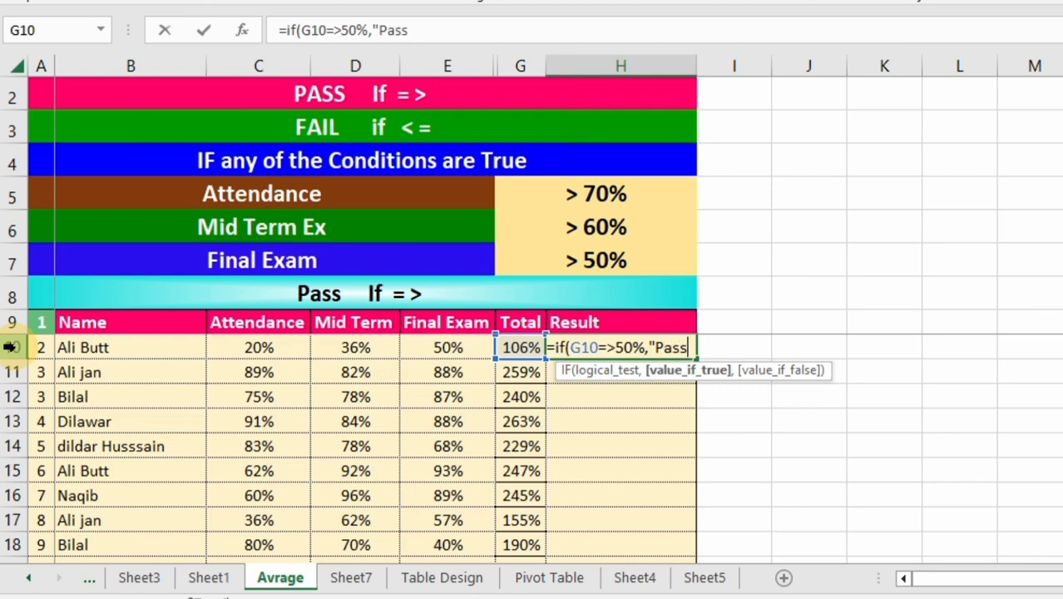
pyautogui.write('",')
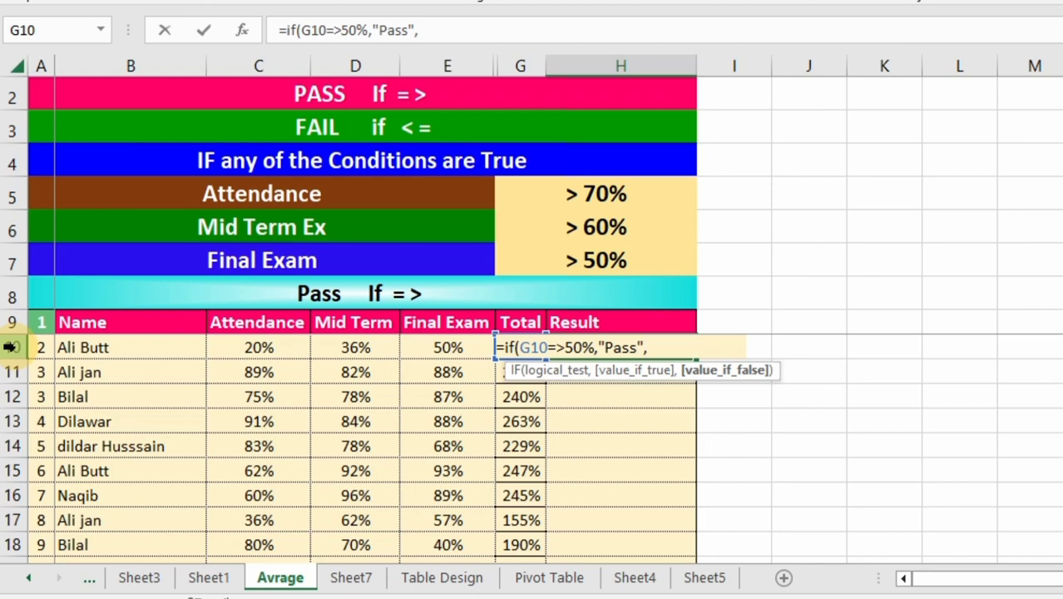
pyautogui.write('F')
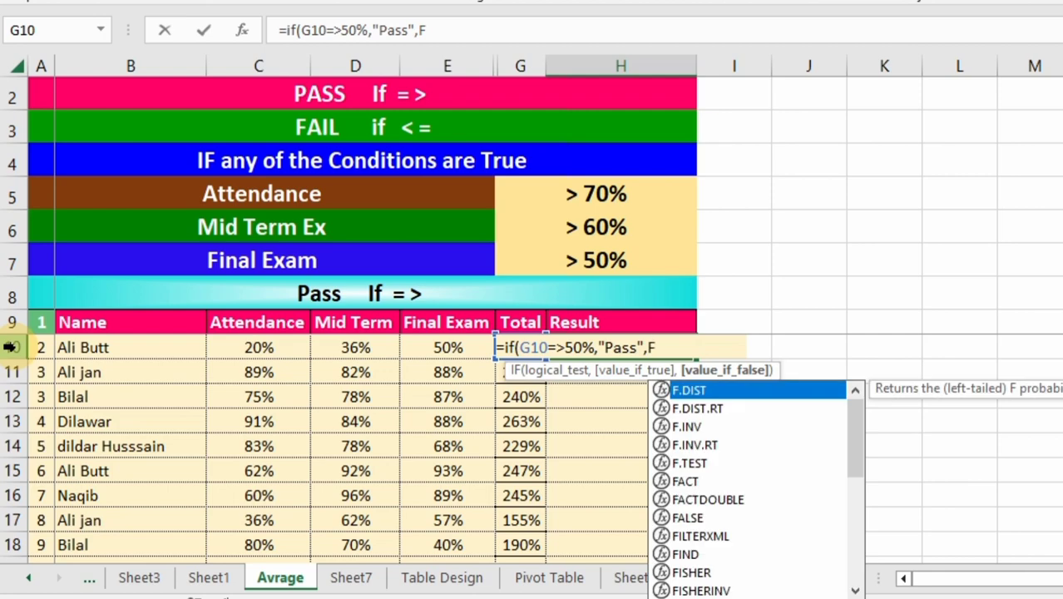
pyautogui.write('ail"')
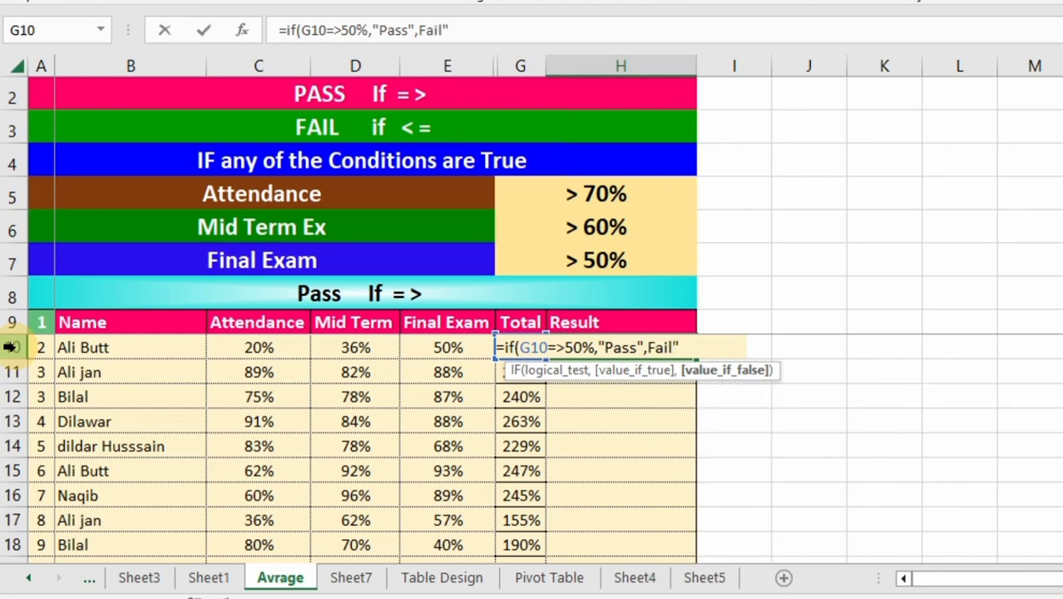
pyautogui.press('Return')
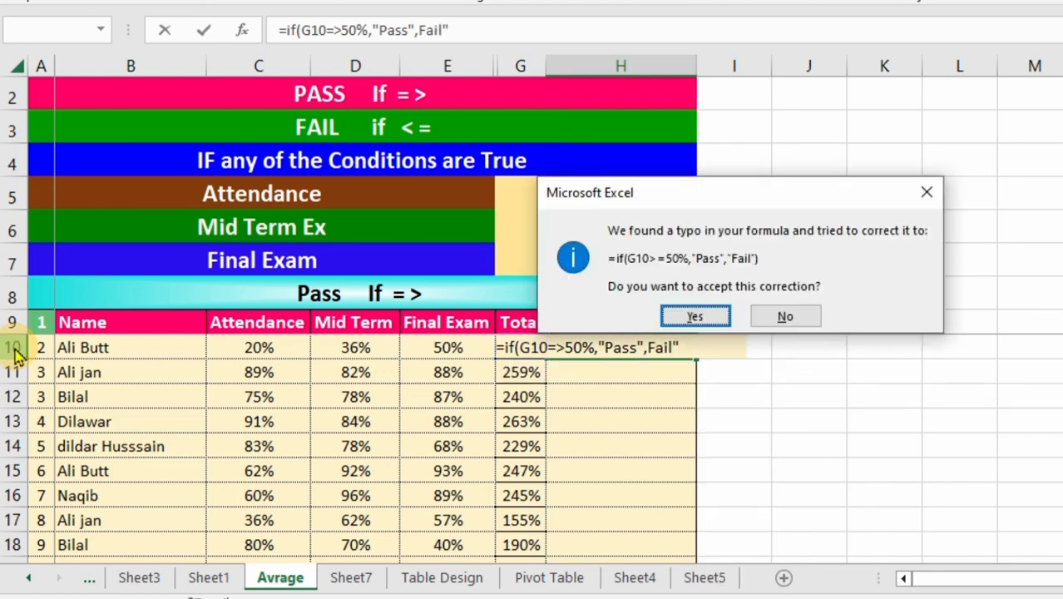
pyautogui.click(927, 193)
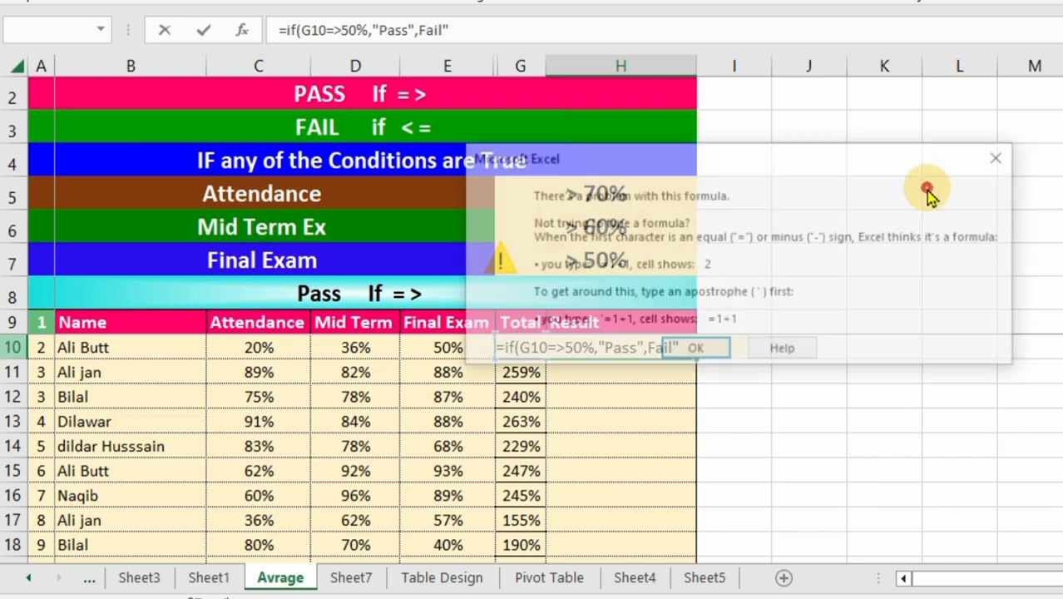
pyautogui.click(712, 351)
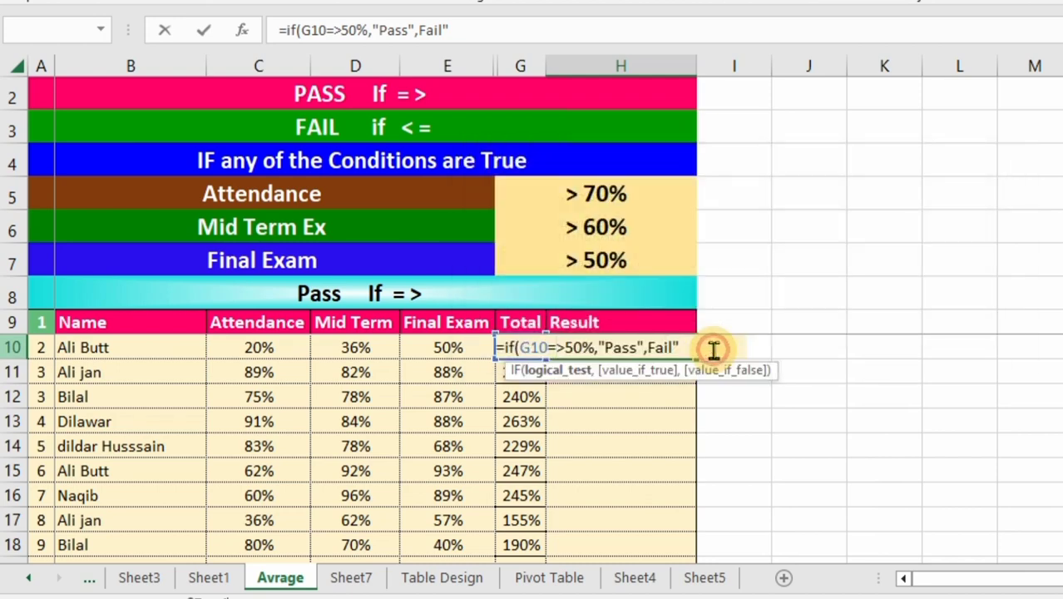
# Add the opening quote before Fail and the closing parenthesis, and enter the H10 formula as =IF(G10>=50%,"Pass","Fail").
pyautogui.click(646, 347)
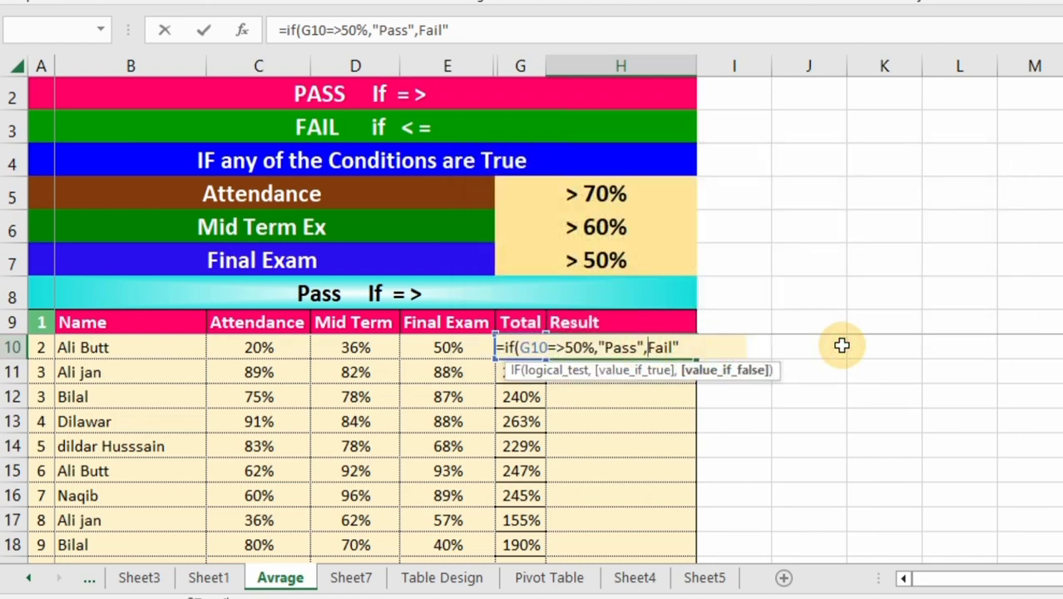
pyautogui.write('"')
pyautogui.press('Right')
pyautogui.press('Right')
pyautogui.press('Right')
pyautogui.press('Right')
pyautogui.press('Right')
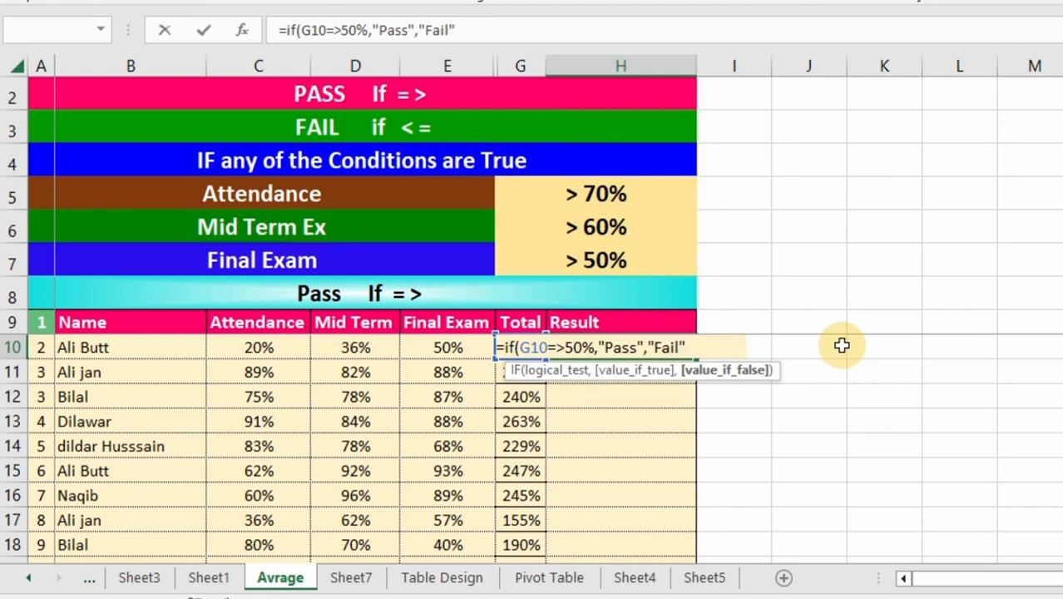
pyautogui.write(')')
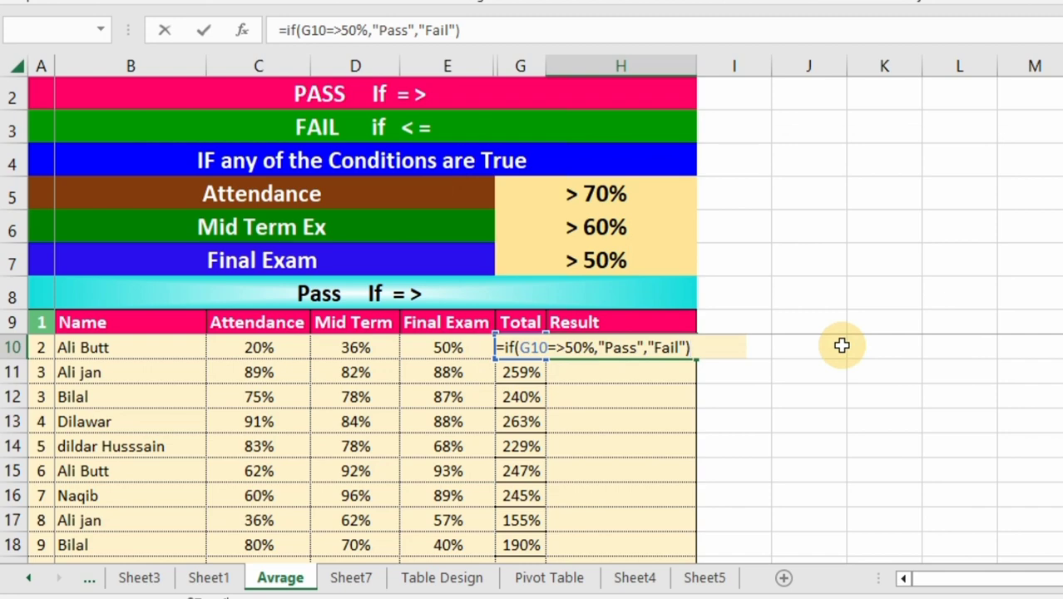
pyautogui.press('Return')
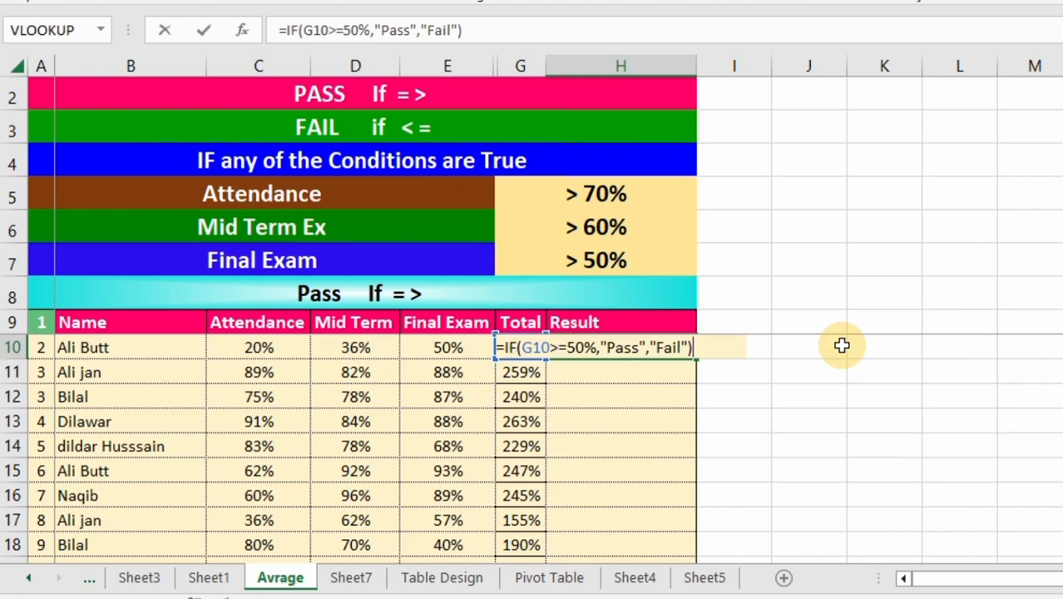
pyautogui.click(568, 348)
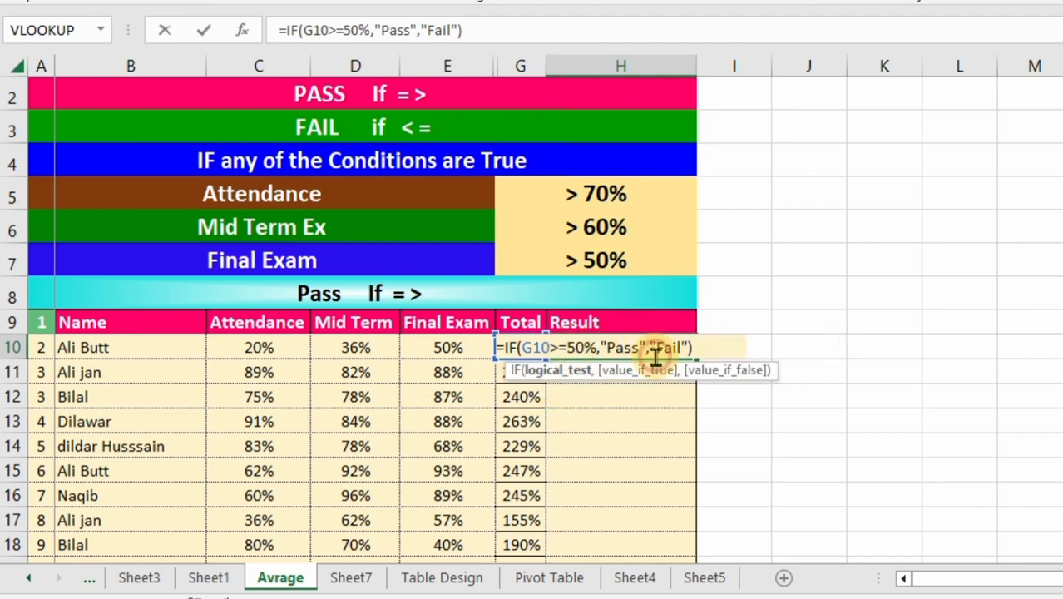
# Set the pass threshold in the H10 formula to 250% and fill the formula down the Result column.
pyautogui.write('2')
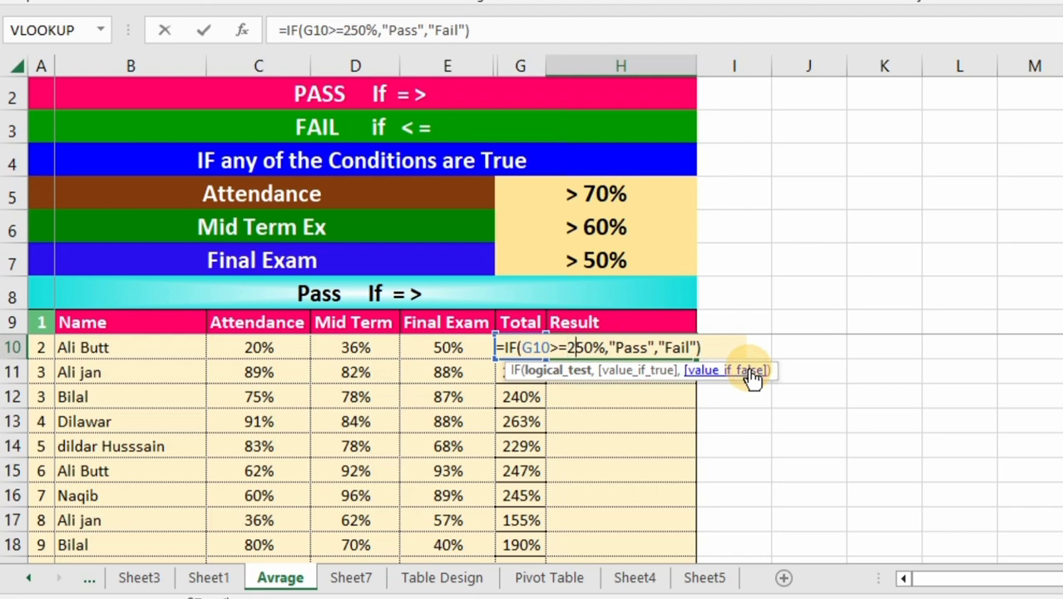
pyautogui.press('Return')
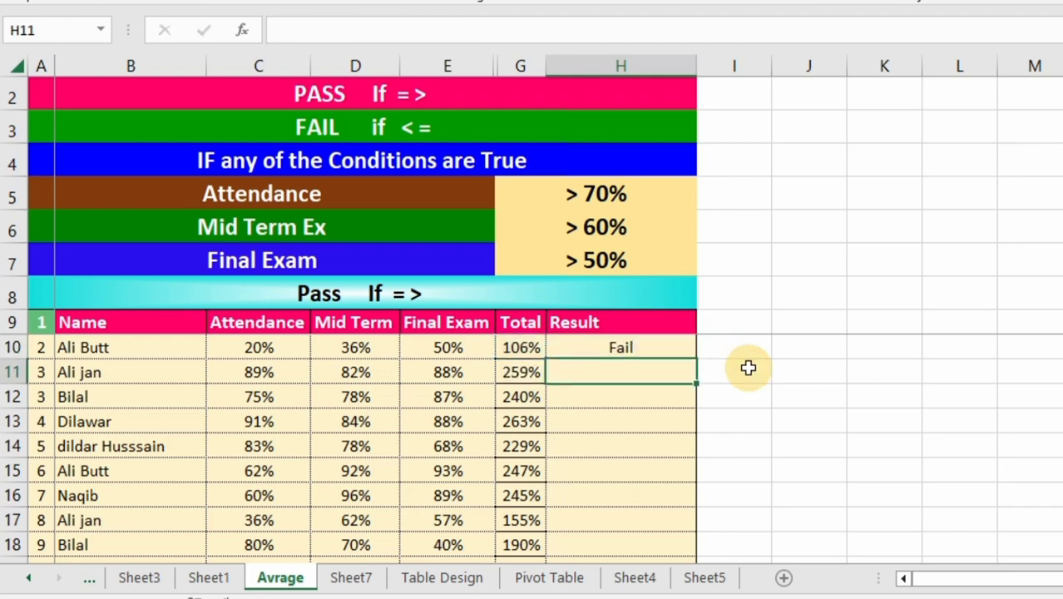
pyautogui.click(648, 346)
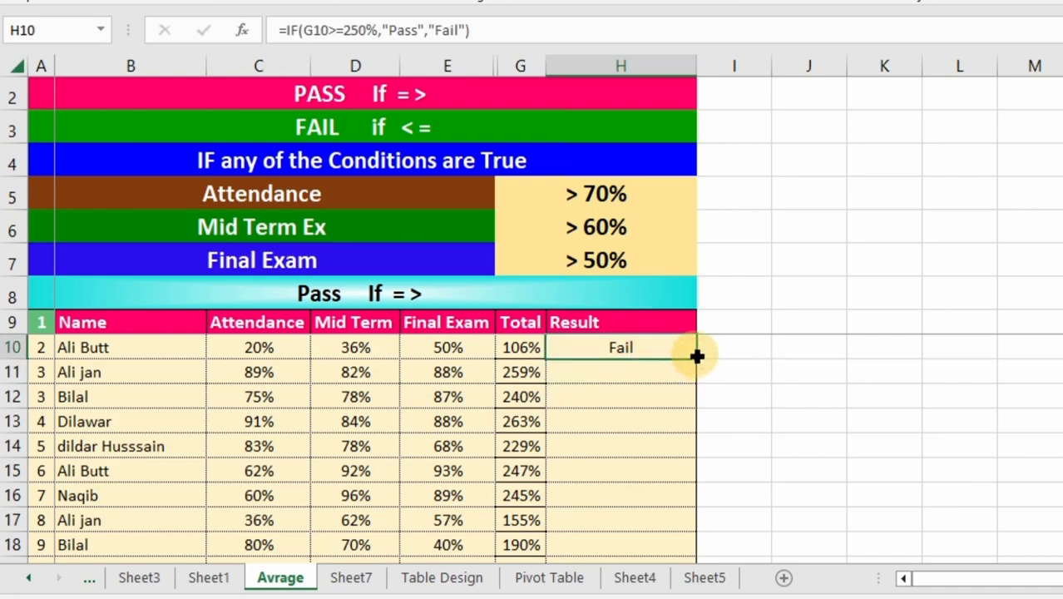
pyautogui.doubleClick(697, 356)
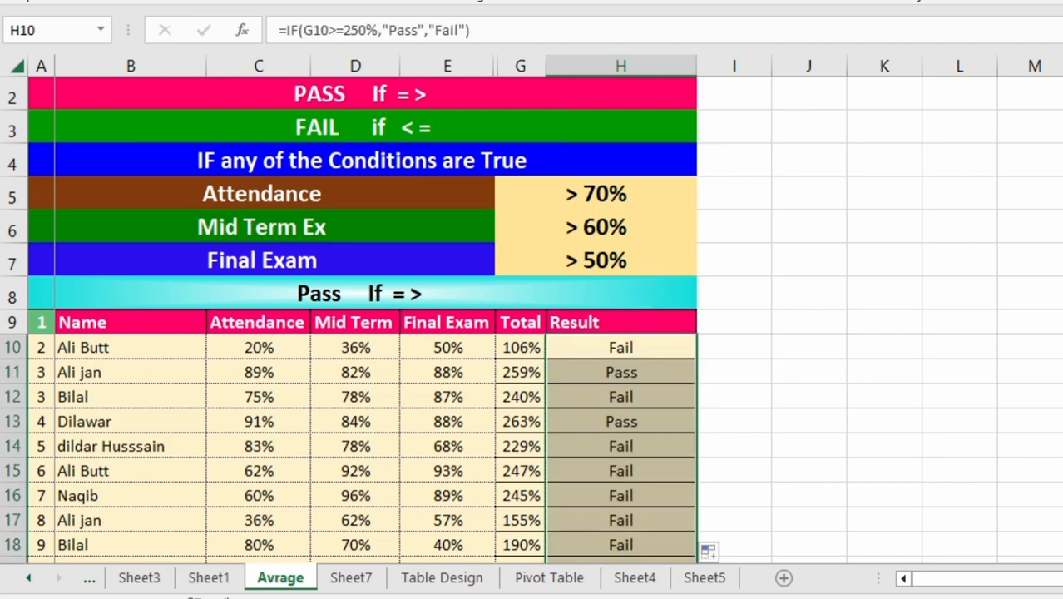
pyautogui.scroll(-2, 533, 449)
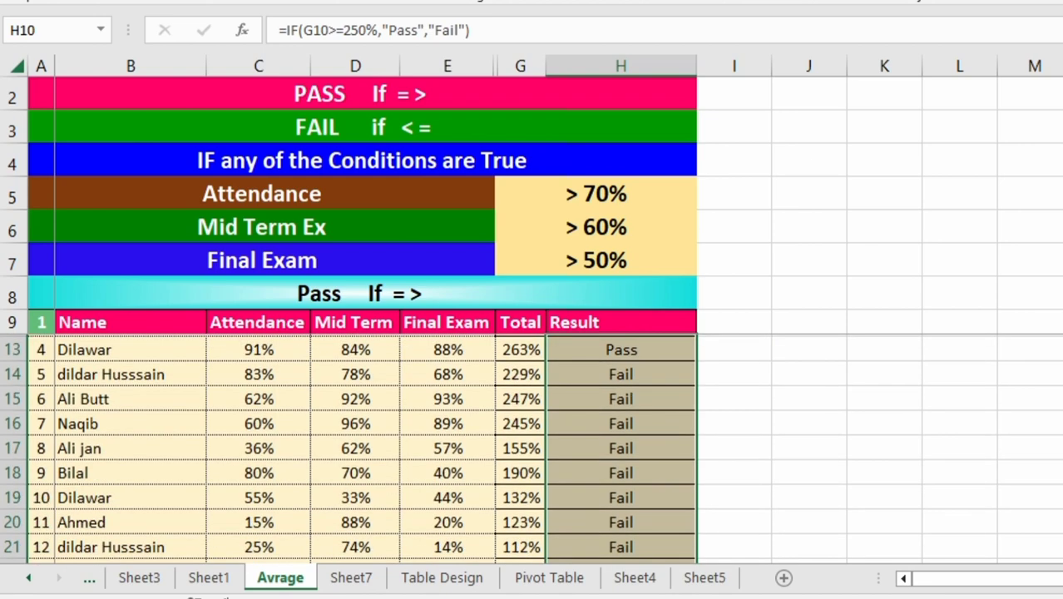
pyautogui.scroll(1, 532, 449)
pyautogui.scroll(1, 532, 449)
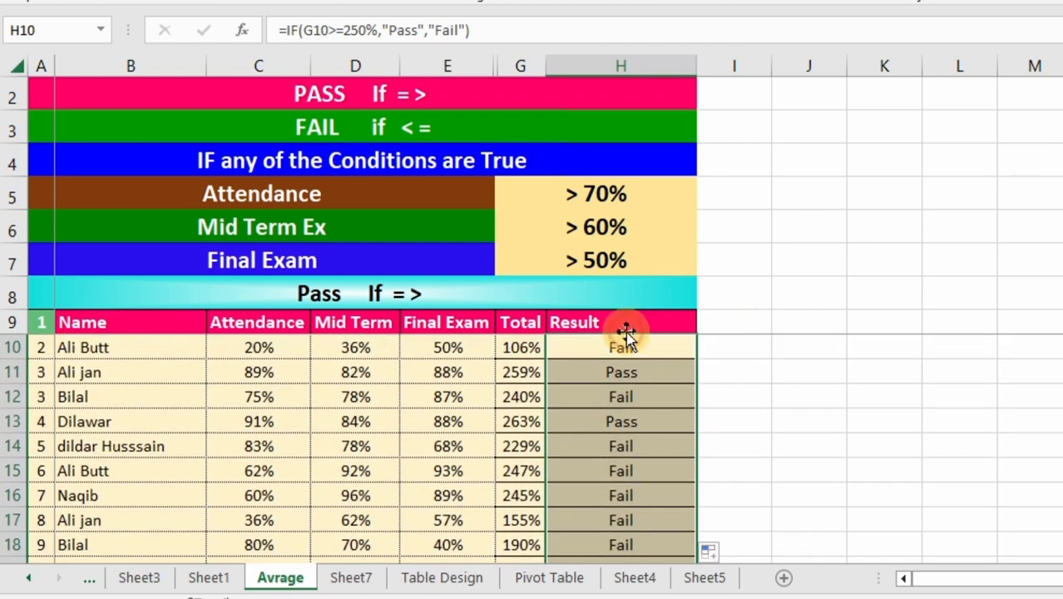
# Set the pass threshold in the H10 formula to 200% and fill the formula down the Result column again.
pyautogui.click(628, 346)
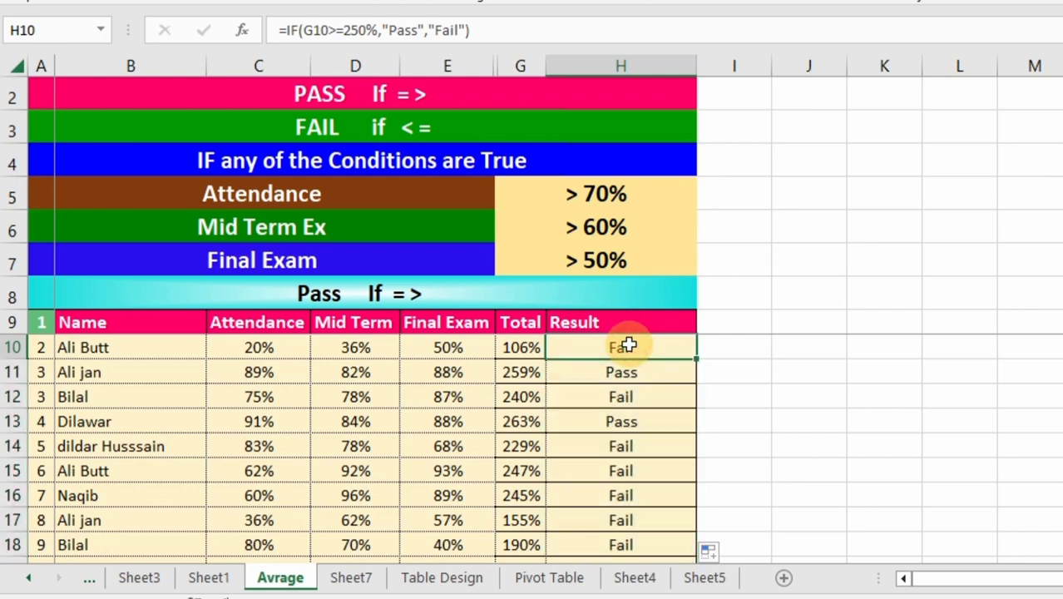
pyautogui.doubleClick(628, 346)
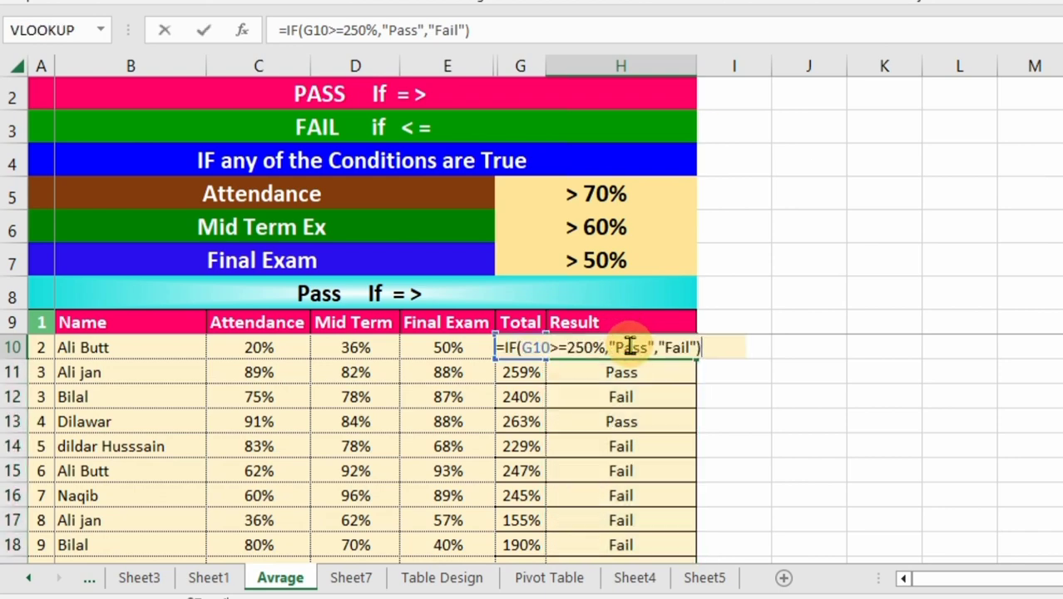
pyautogui.click(582, 347)
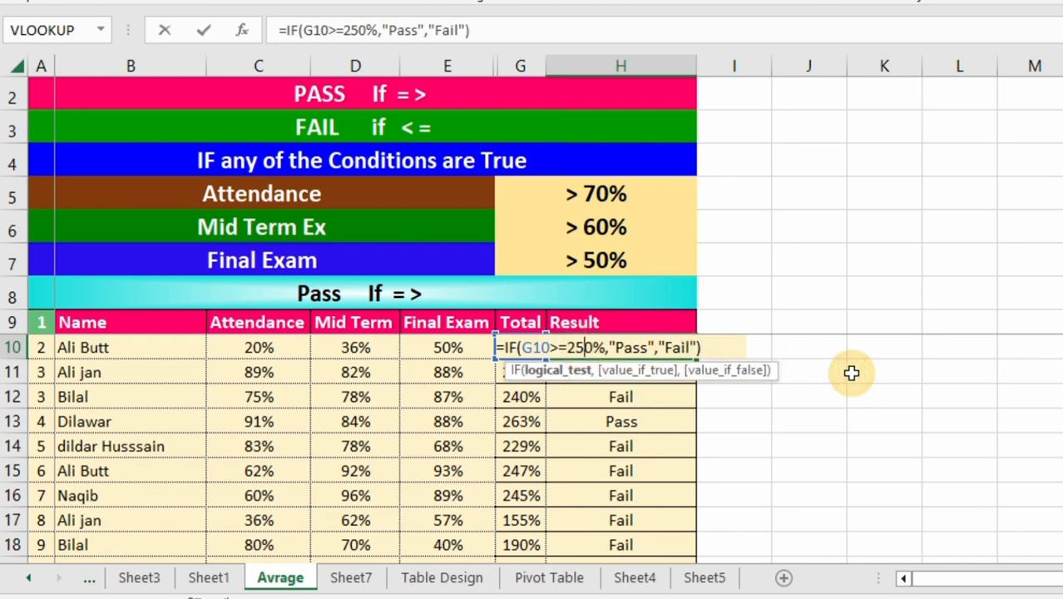
pyautogui.press('BackSpace')
pyautogui.write('0')
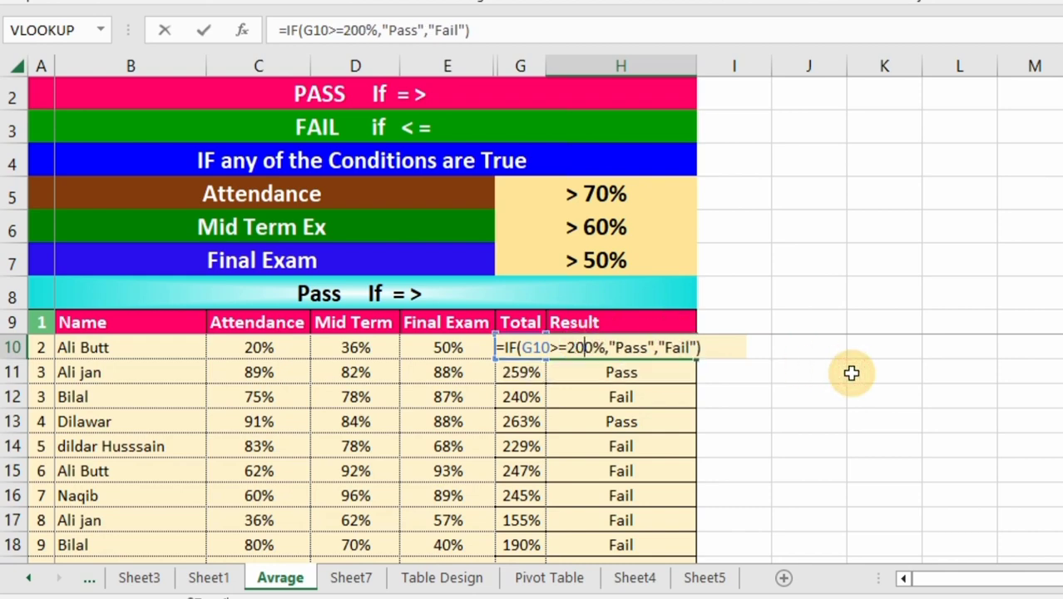
pyautogui.press('Return')
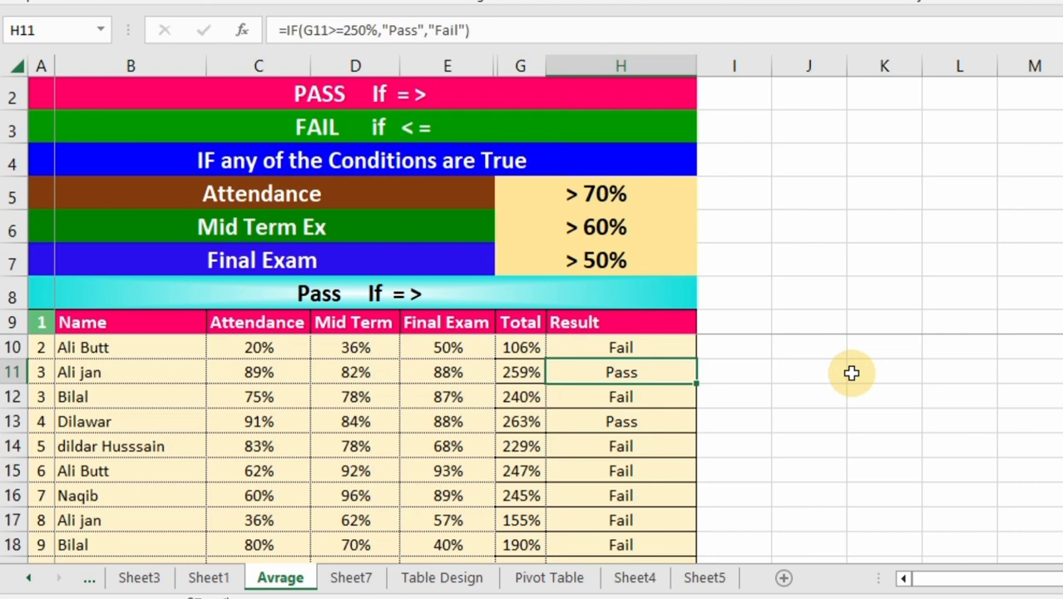
pyautogui.click(656, 346)
pyautogui.doubleClick(698, 358)
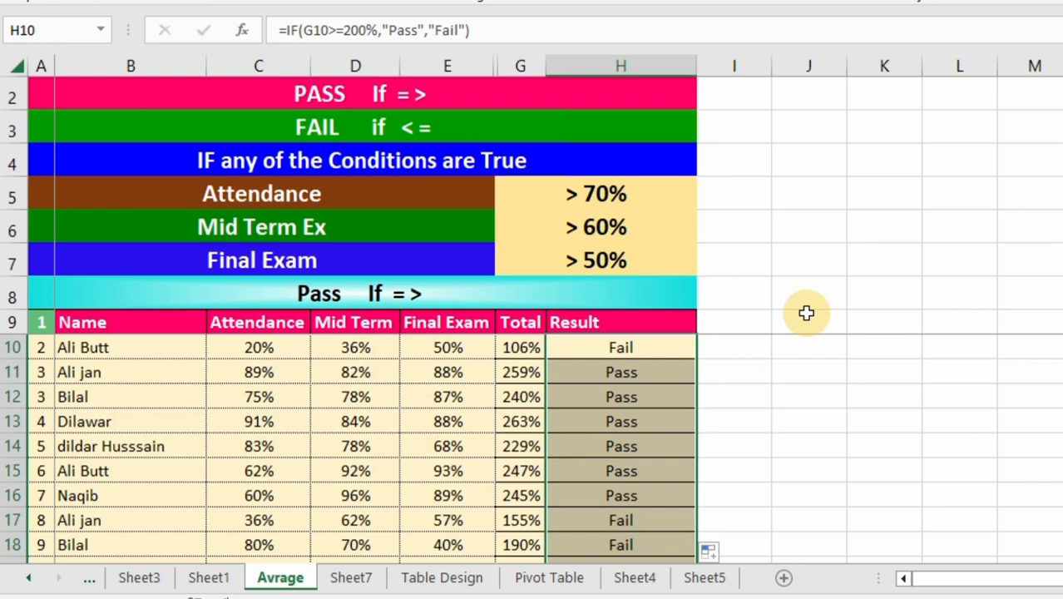
# Clear the filled formulas from the Result column and select H10.
pyautogui.press('Delete')
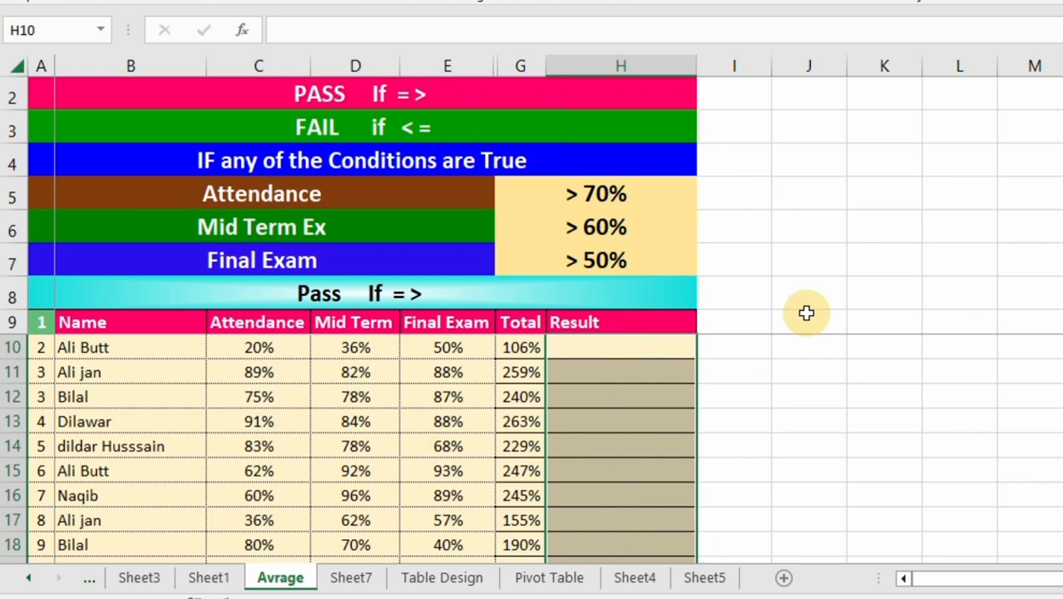
pyautogui.press('Up')
pyautogui.press('Down')
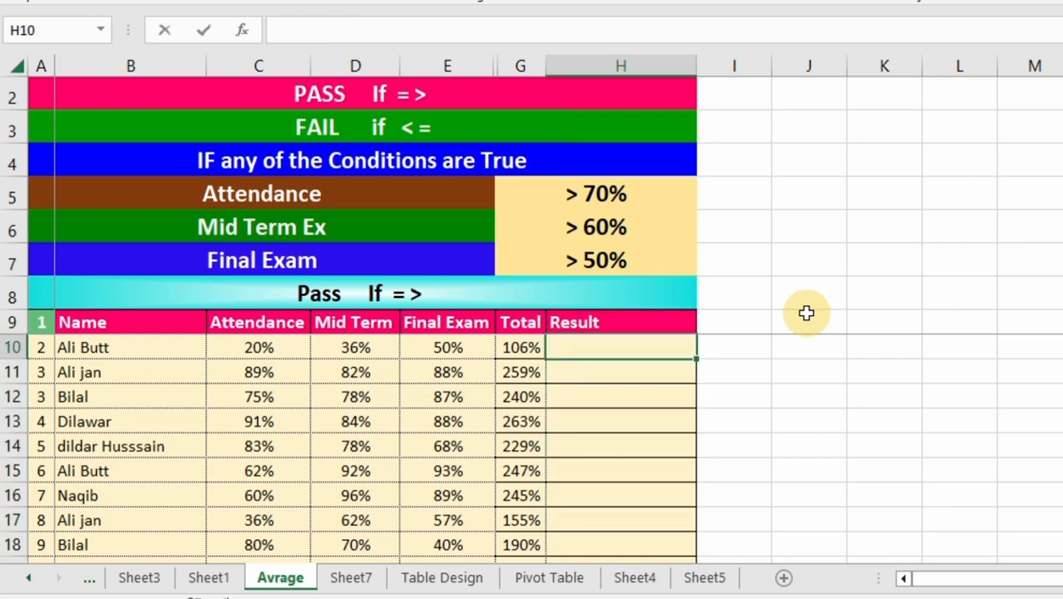
# Start a new IF formula in H10 with G10=>200 as the logical test.
pyautogui.write('=if')
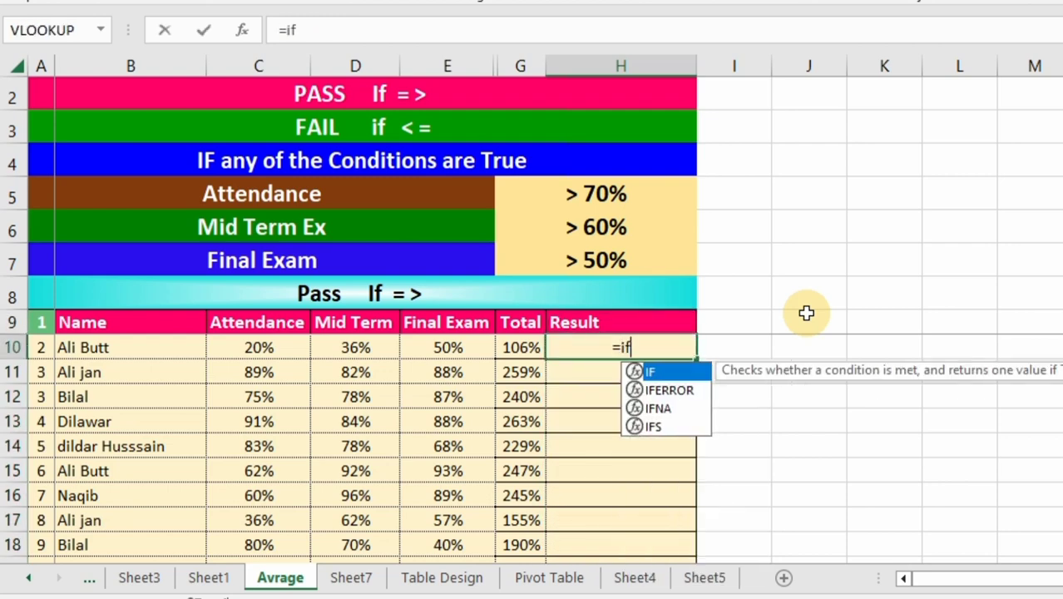
pyautogui.write('(')
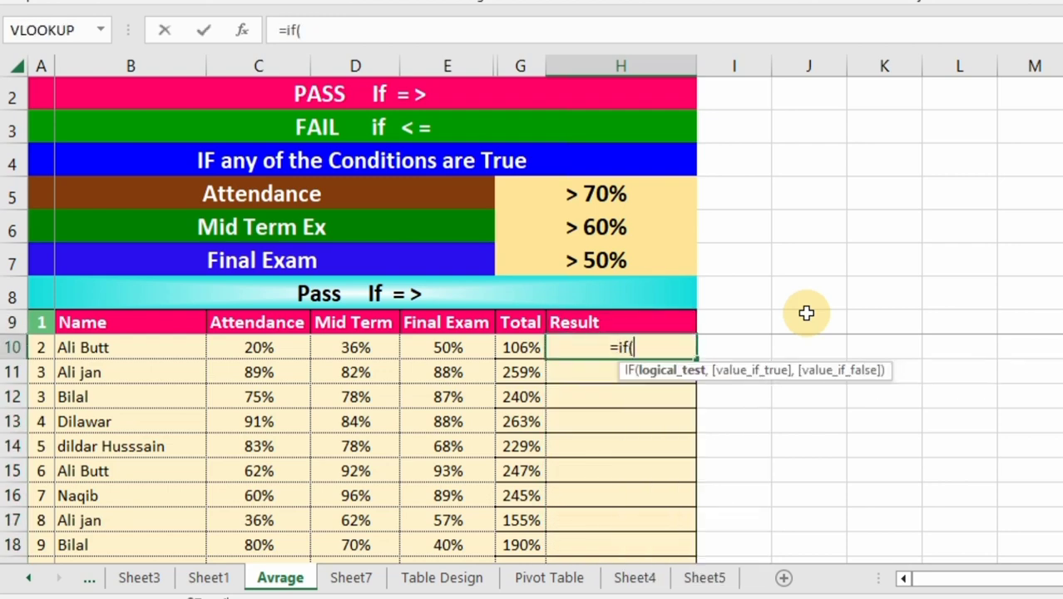
pyautogui.press('Left')
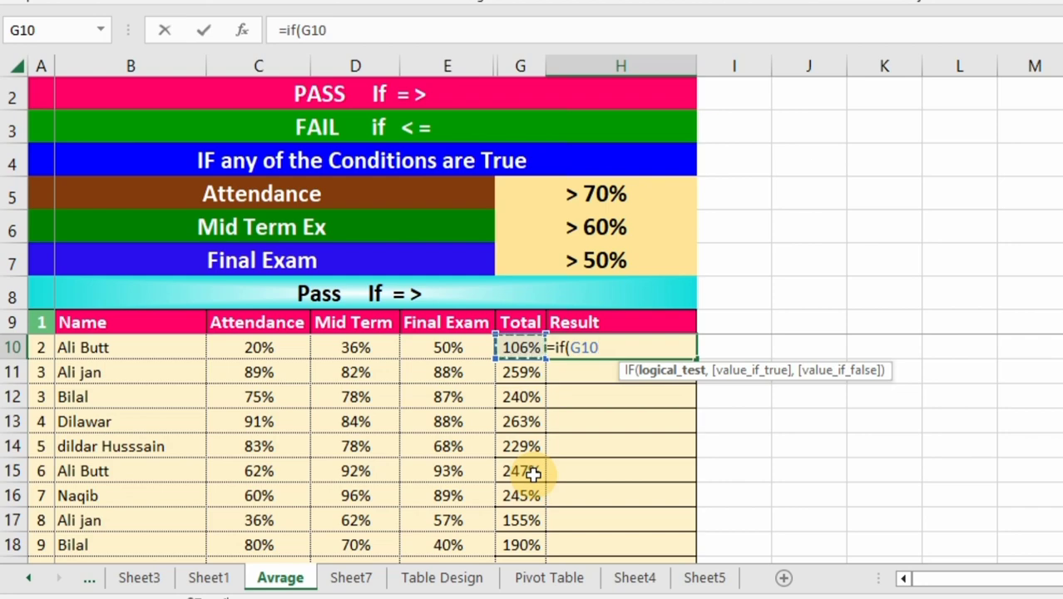
pyautogui.write('=')
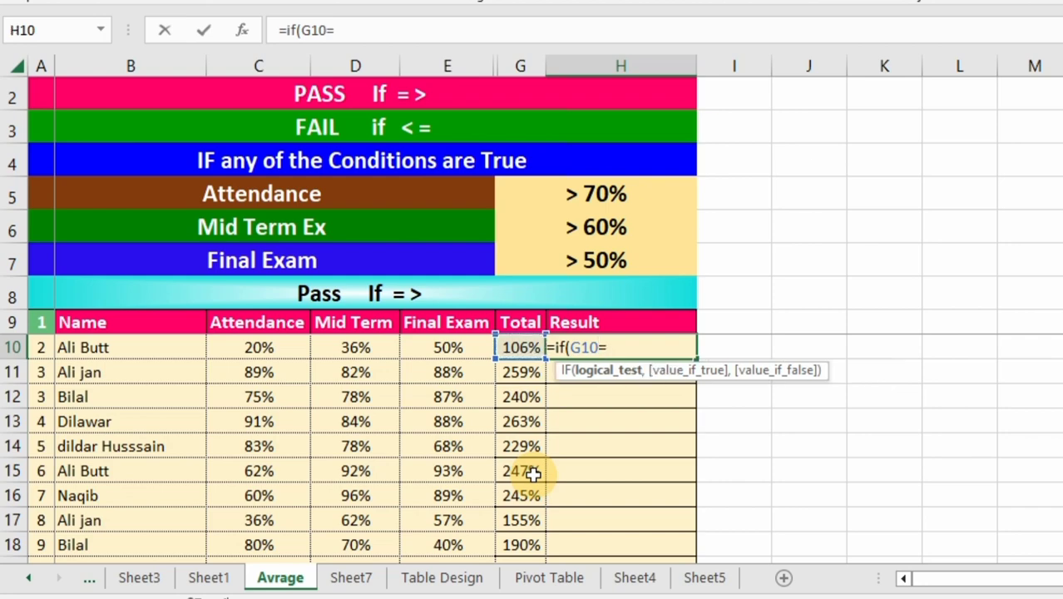
pyautogui.write('>')
pyautogui.write('240')
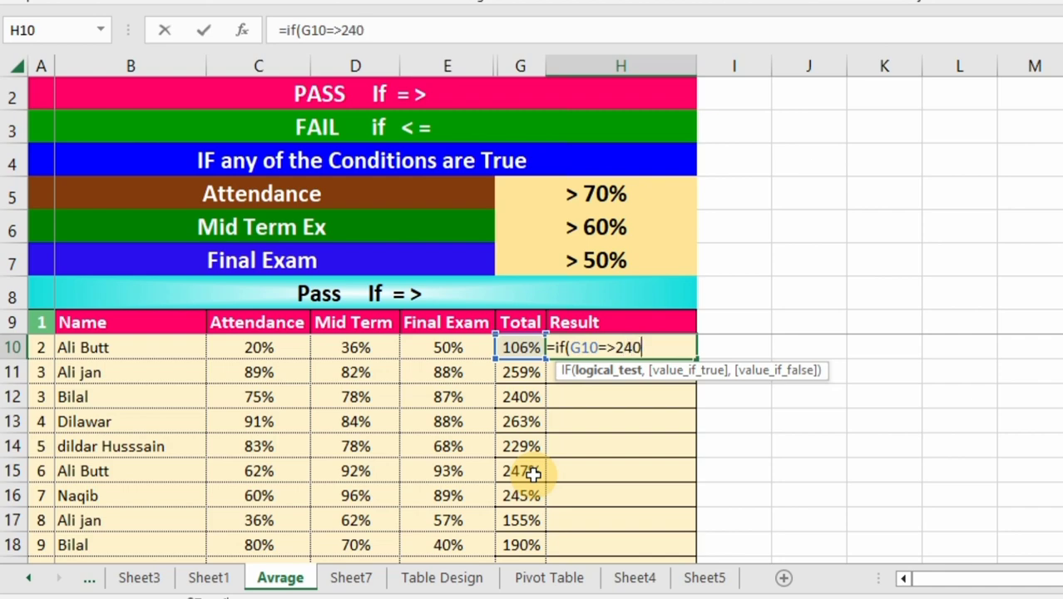
pyautogui.press('BackSpace')
pyautogui.press('BackSpace')
pyautogui.press('BackSpace')
pyautogui.write('200')
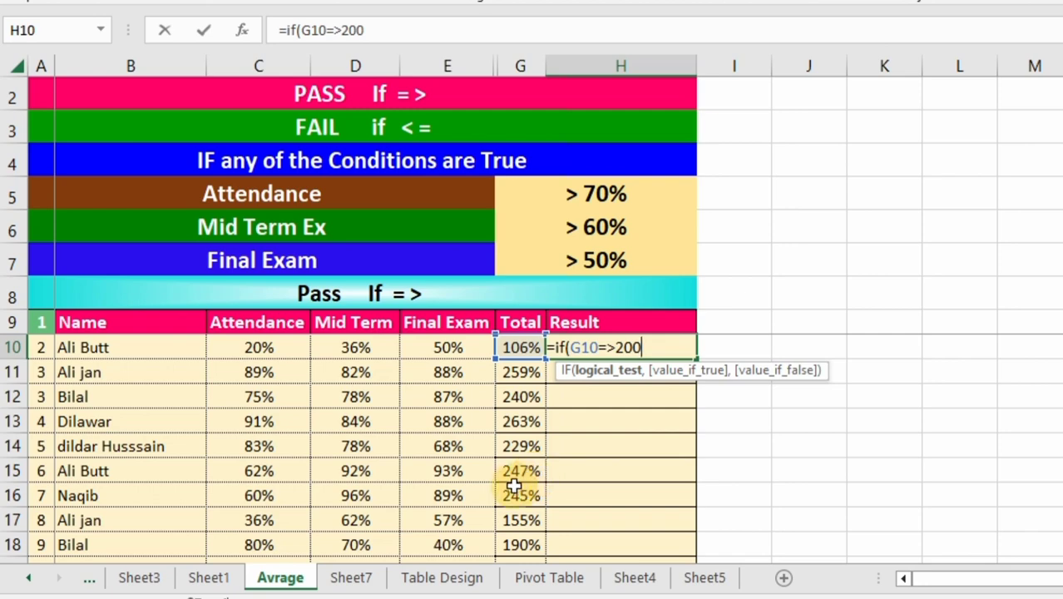
# Add "Pass" and "Fail" as the outcomes, make the threshold a percentage, and enter the H10 formula as =IF(G10>=200%,"Pass","Fail").
pyautogui.write(',')
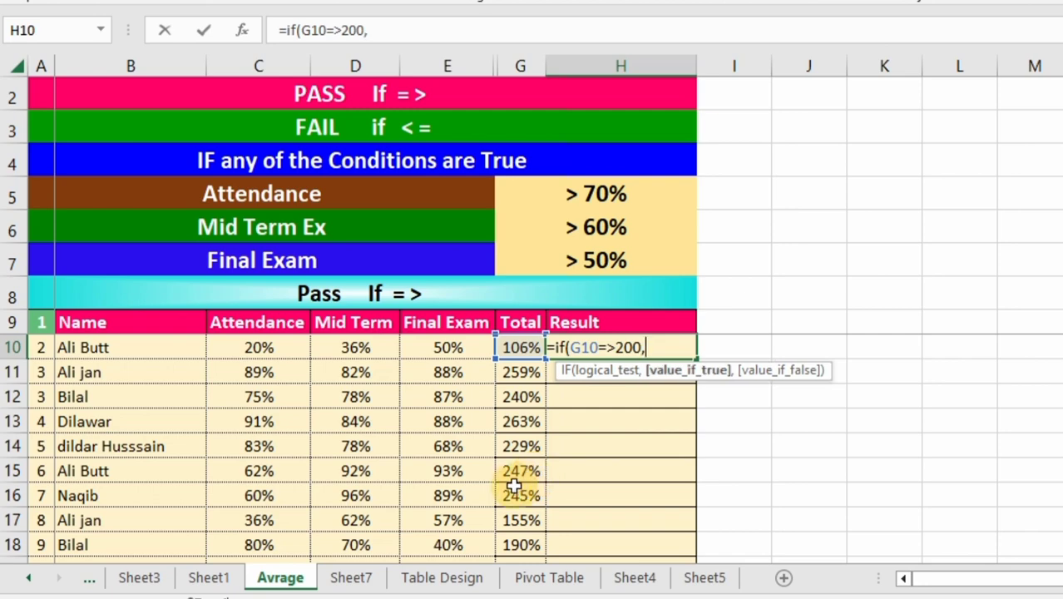
pyautogui.write('"Pass')
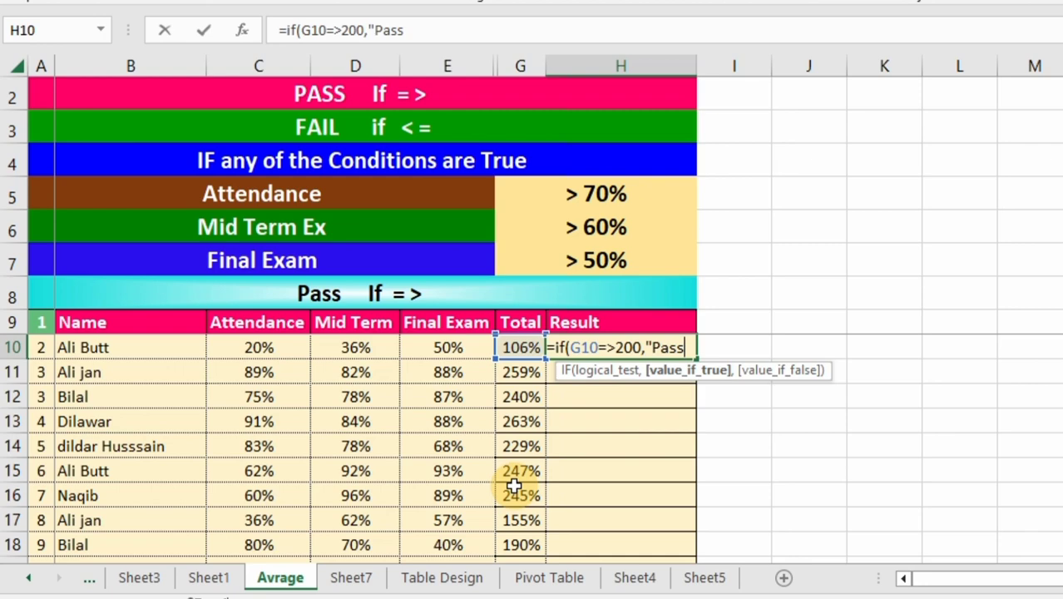
pyautogui.write('",')
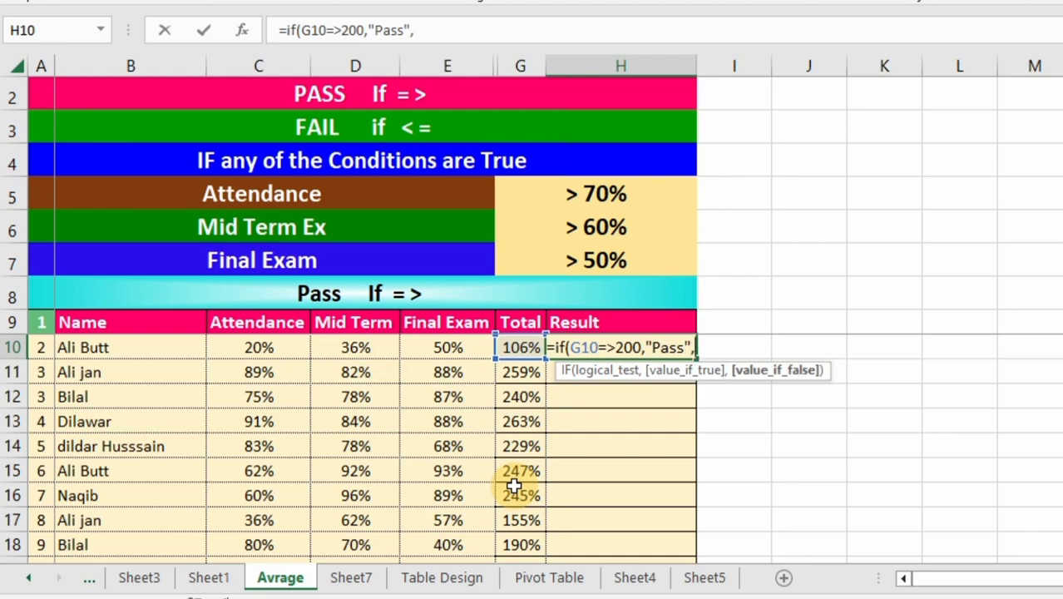
pyautogui.write('"Fail')
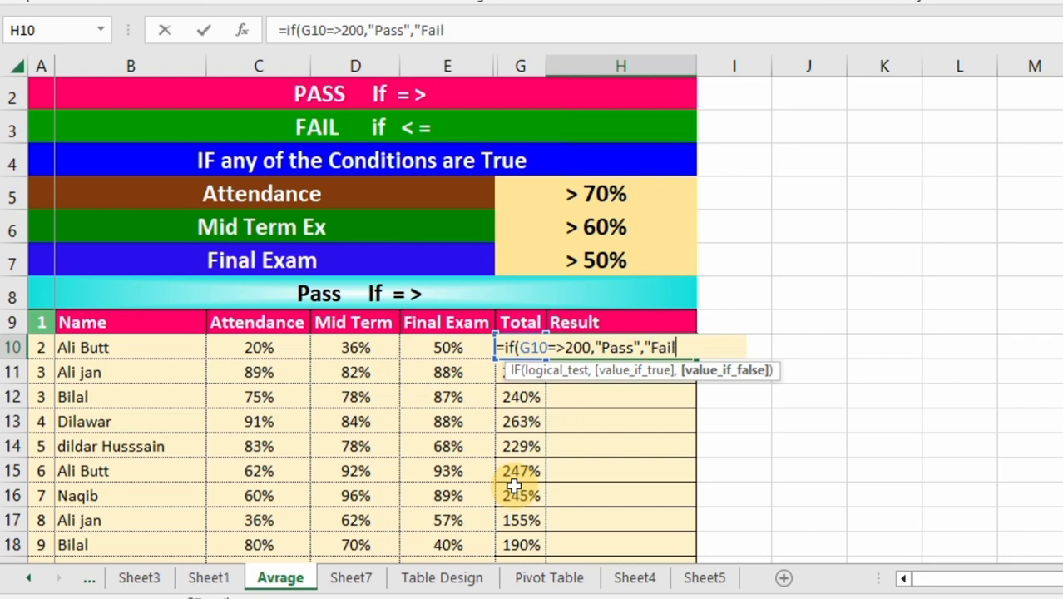
pyautogui.write('")')
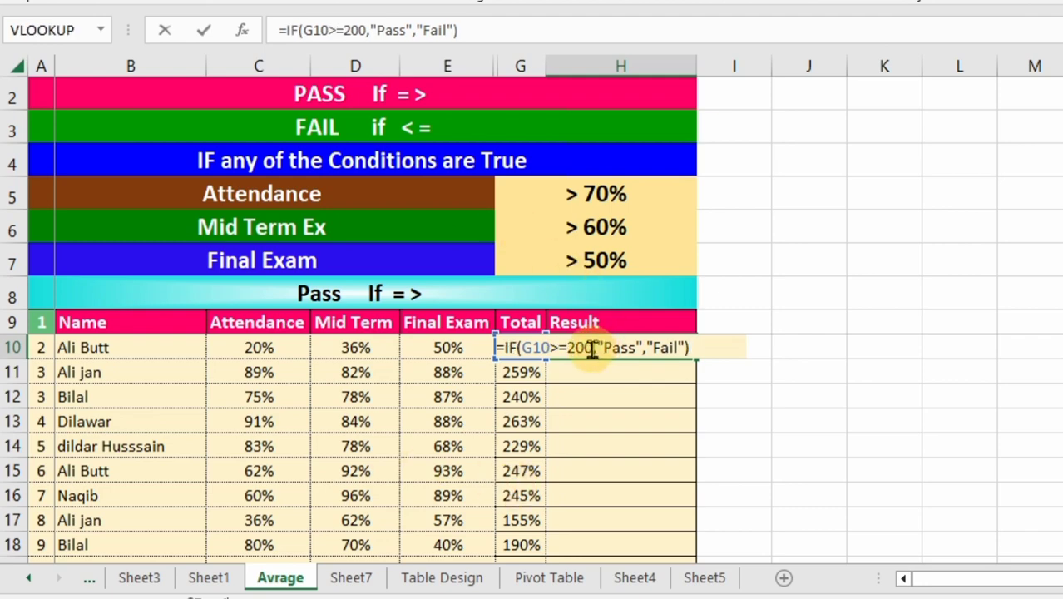
pyautogui.click(596, 346)
pyautogui.press('Return')
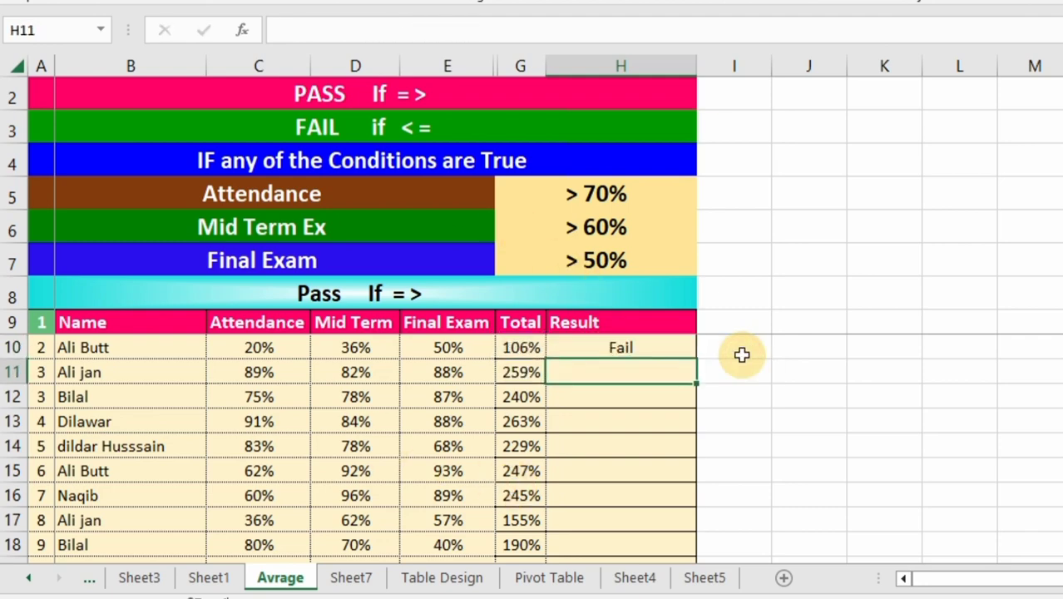
# Fill the H10 formula down the Result column and review the formula in H10.
pyautogui.press('Up')
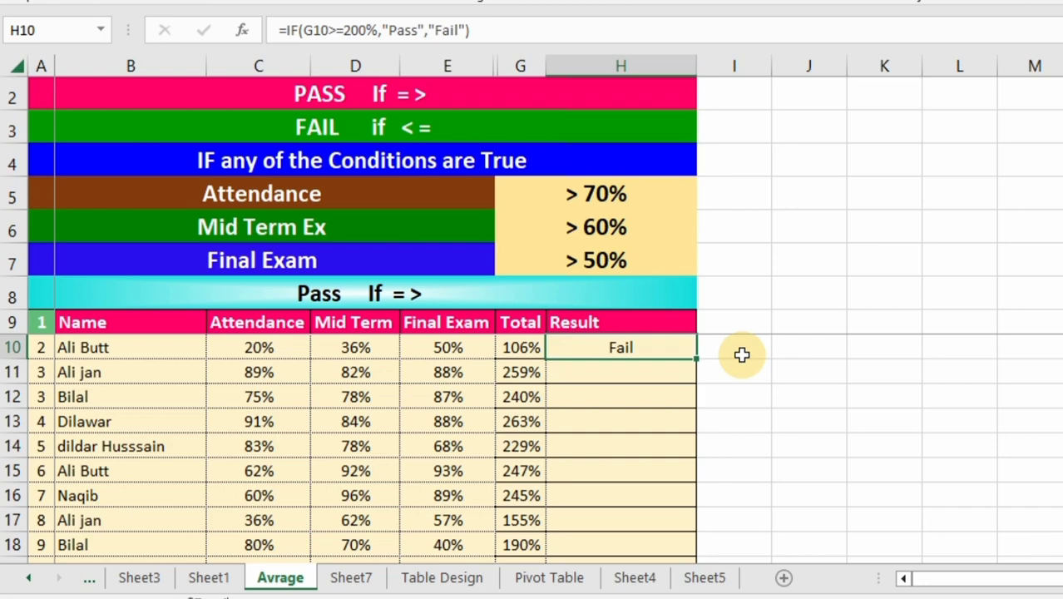
pyautogui.doubleClick(697, 358)
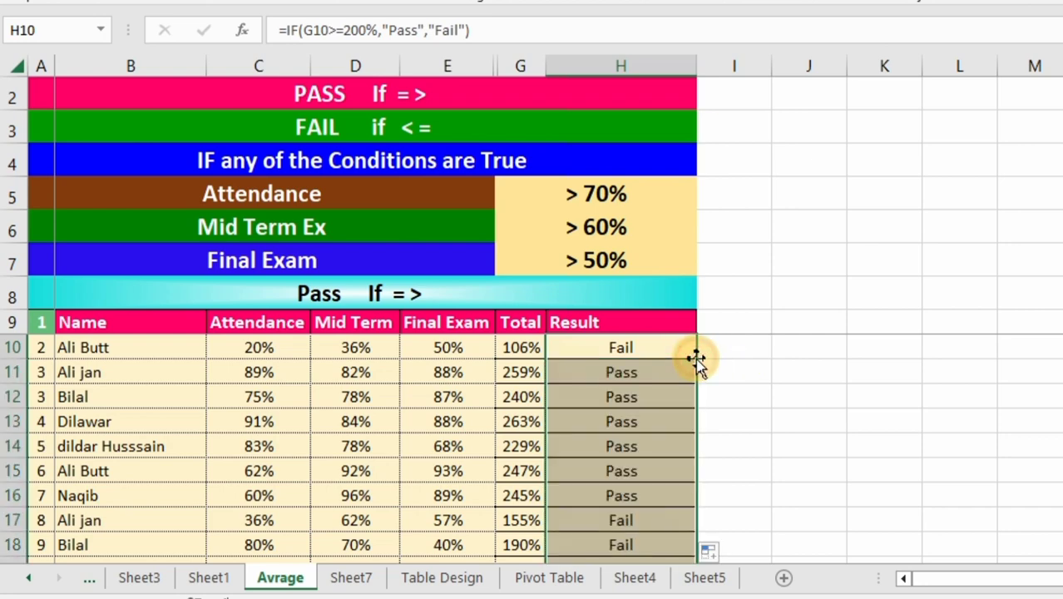
pyautogui.press('Up')
pyautogui.press('Up')
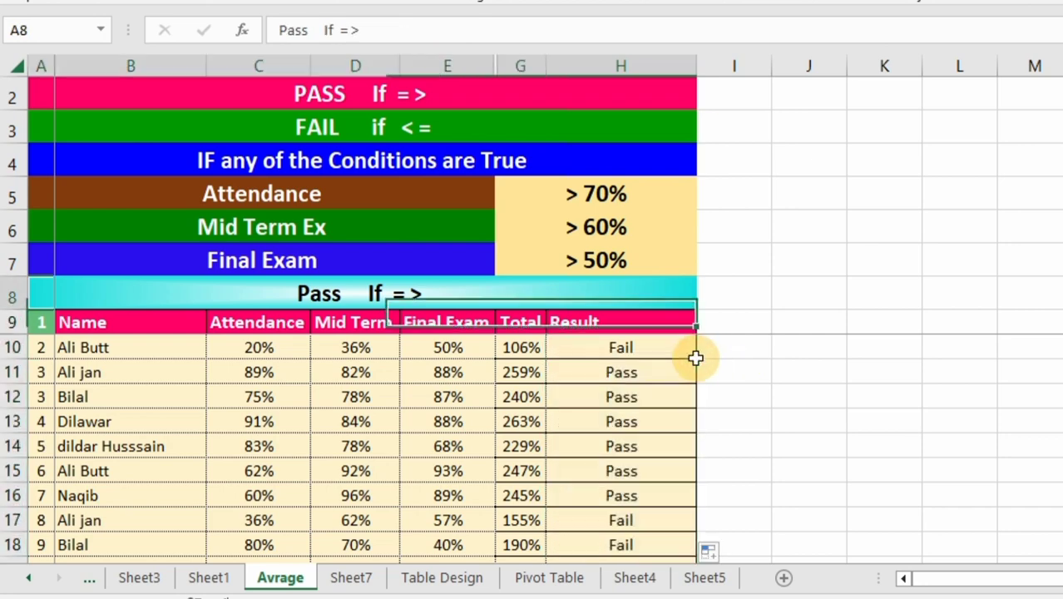
pyautogui.press('Down')
pyautogui.press('Down')
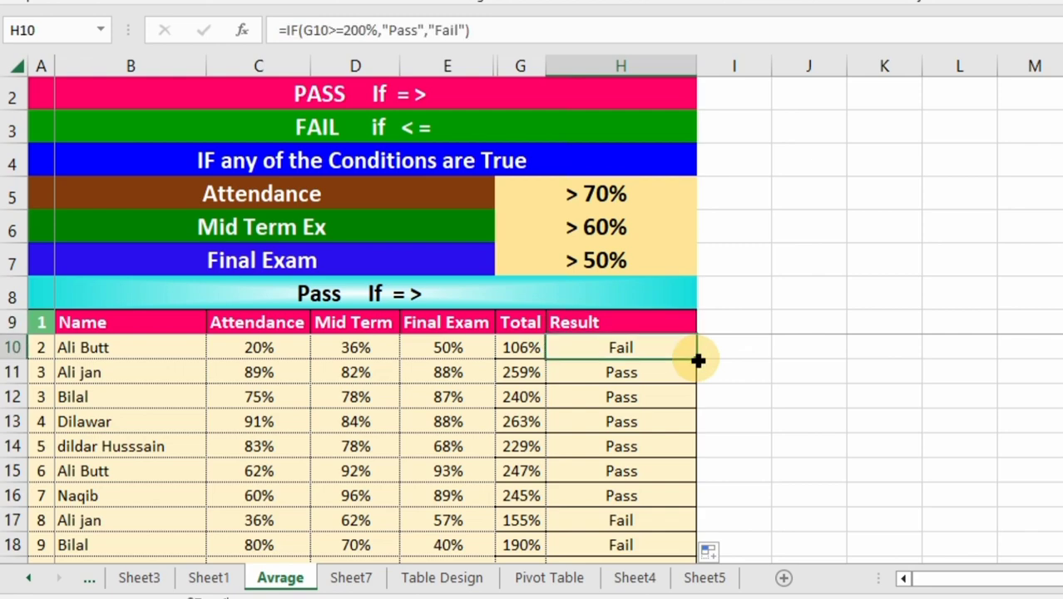
pyautogui.press('F2')
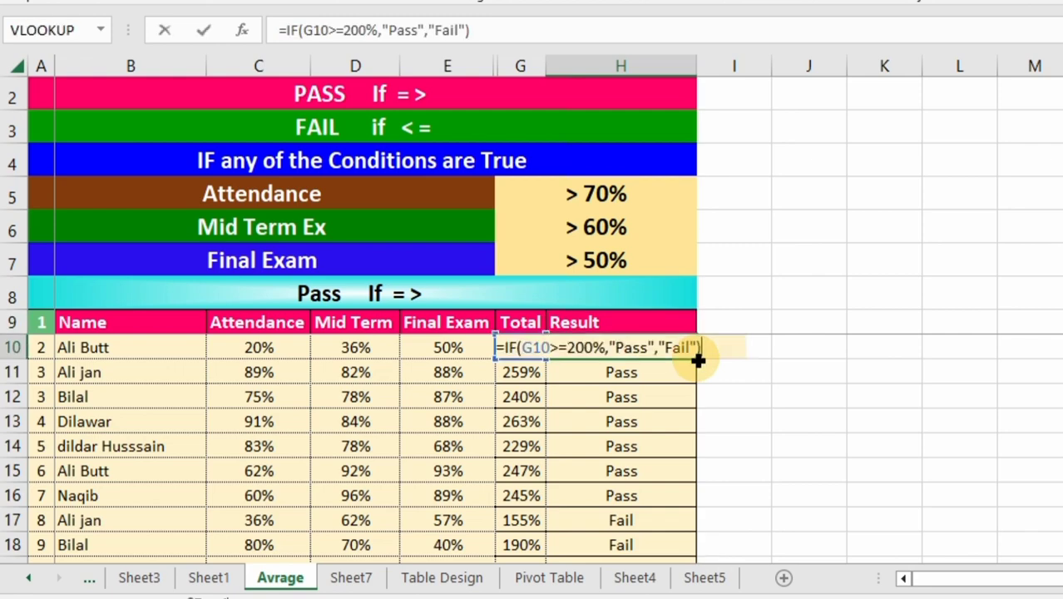
pyautogui.press('Return')
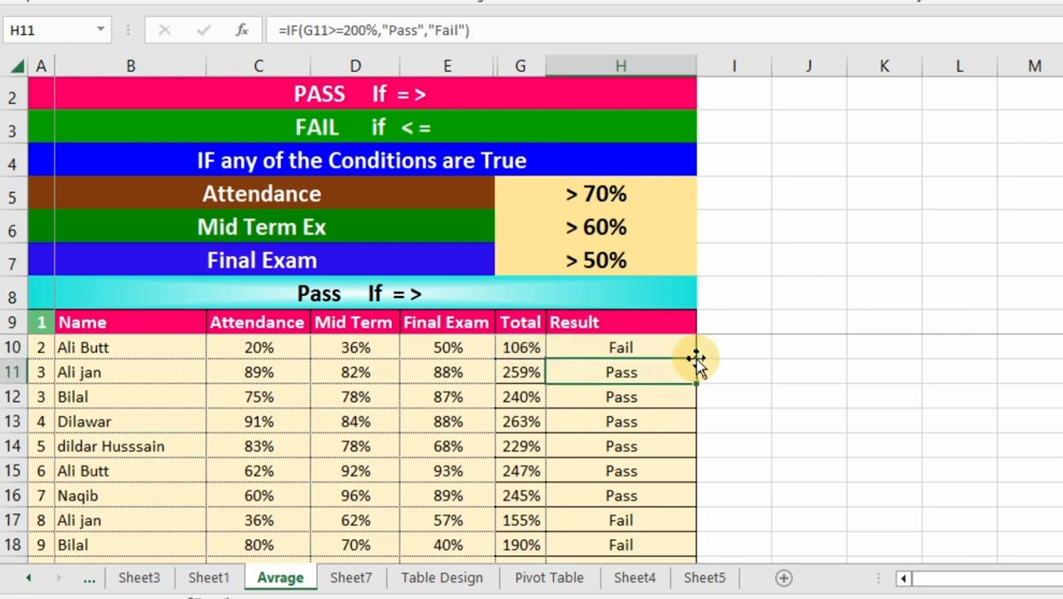